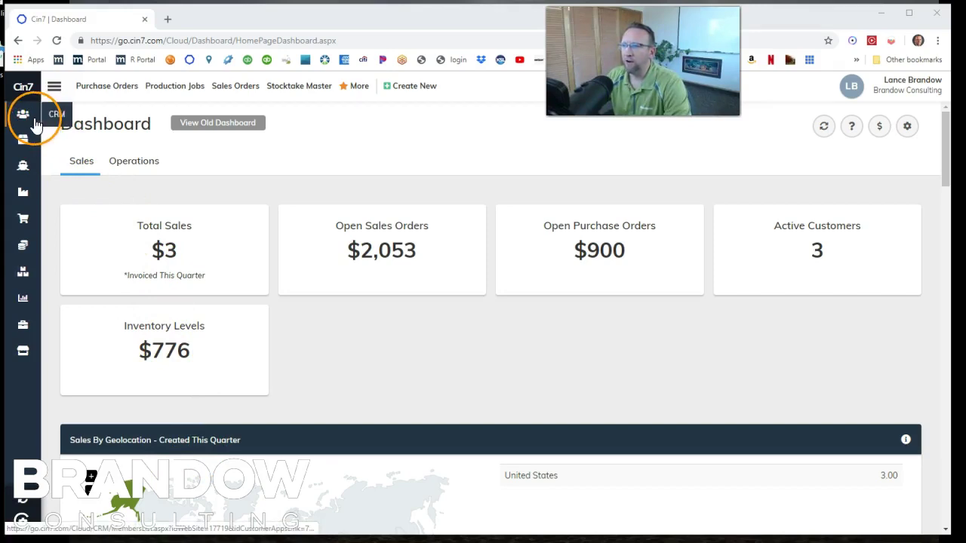
- Go from the sales dashboard to the CRM customers and suppliers list
{"action": "left_click", "coordinate": [34, 124]}
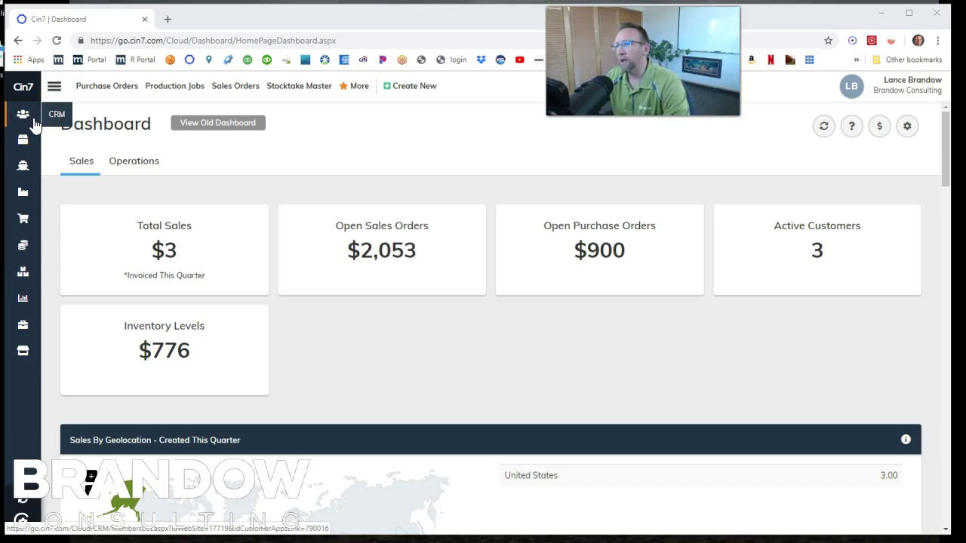
{"action": "left_click", "coordinate": [26, 119]}
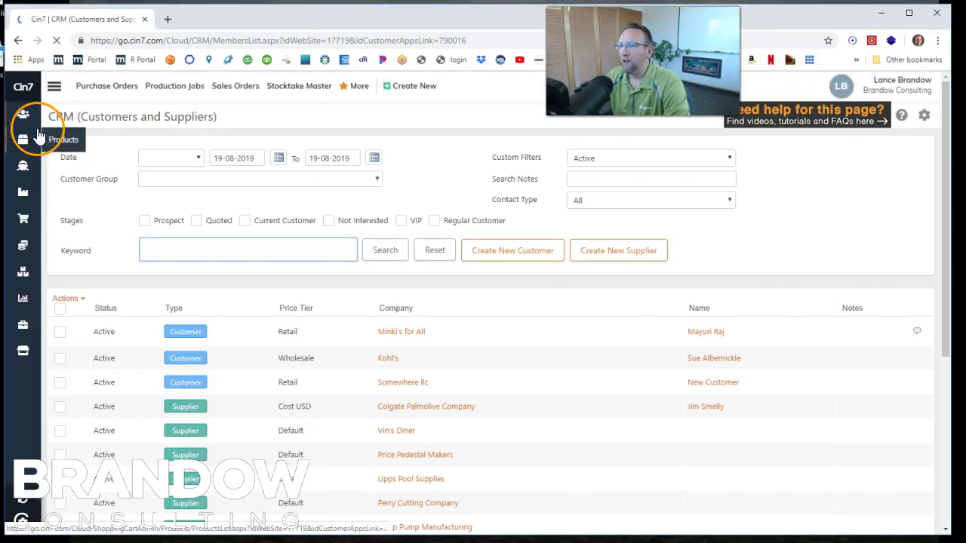
{"action": "left_click", "coordinate": [70, 141]}
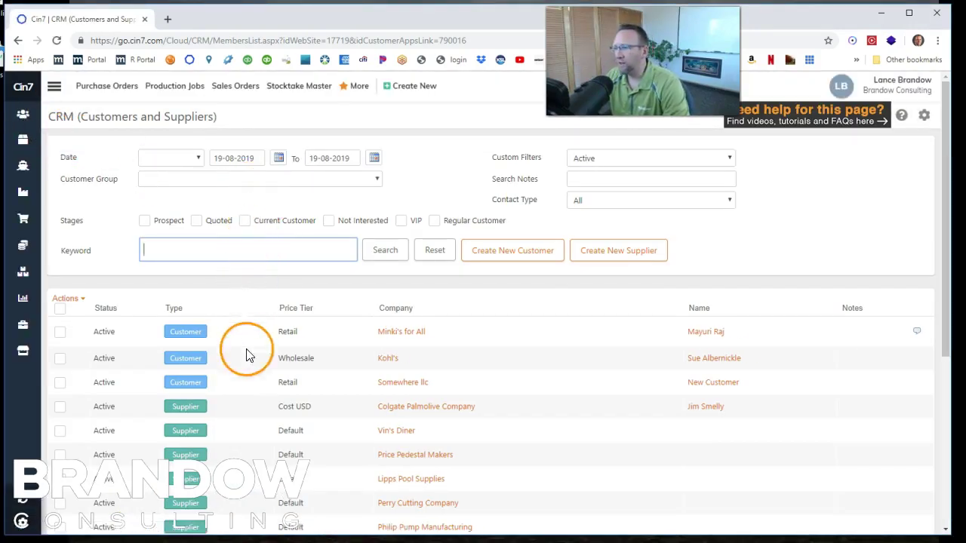
{"action": "scroll", "coordinate": [249, 355], "scroll_direction": "down", "scroll_amount": 4}
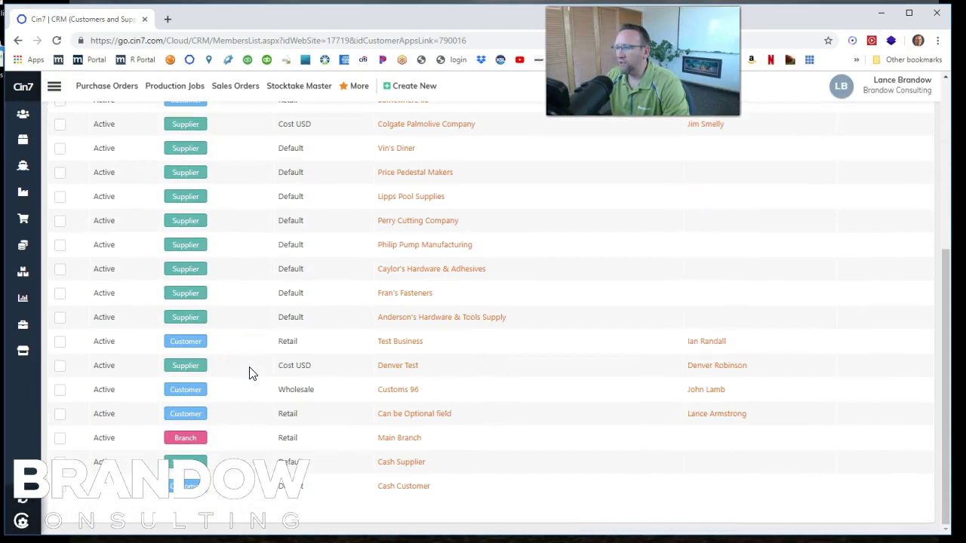
{"action": "mouse_move", "coordinate": [251, 431]}
{"action": "left_mouse_down"}
{"action": "mouse_move", "coordinate": [254, 442]}
{"action": "mouse_move", "coordinate": [217, 446]}
{"action": "left_mouse_up"}
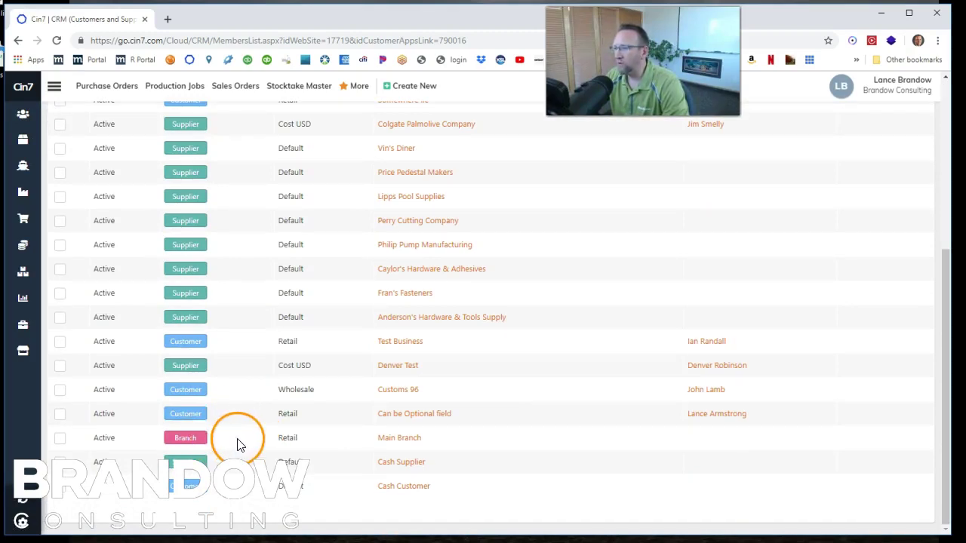
{"action": "scroll", "coordinate": [243, 391], "scroll_direction": "up", "scroll_amount": 4}
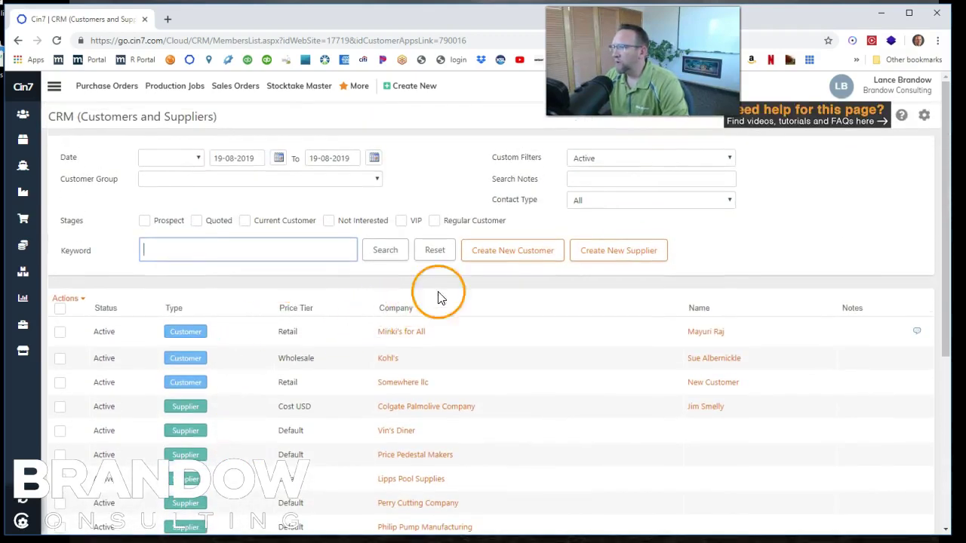
- Start a blank customer record, preset to Customer type, Retail tier and Prospect stage
{"action": "left_click", "coordinate": [487, 261]}
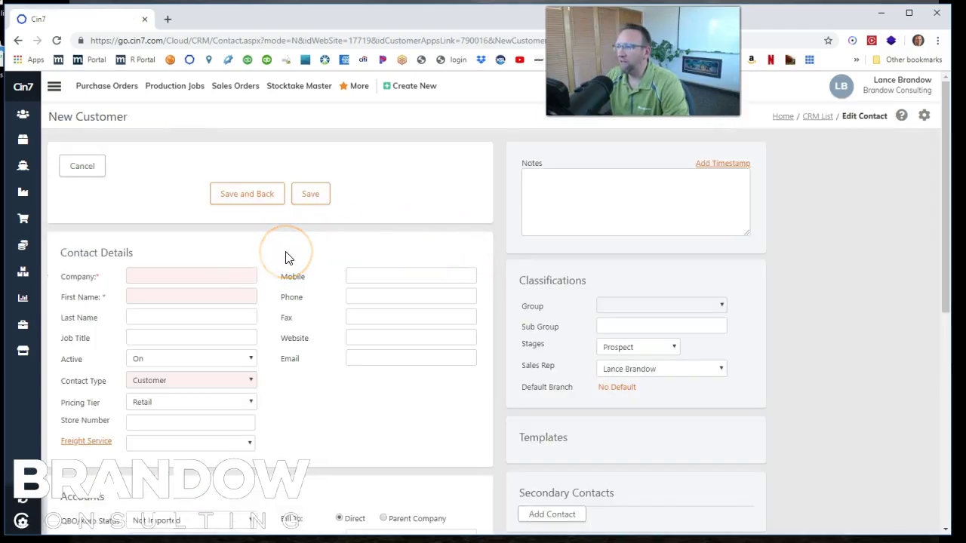
{"action": "scroll", "coordinate": [317, 302], "scroll_direction": "down", "scroll_amount": 4}
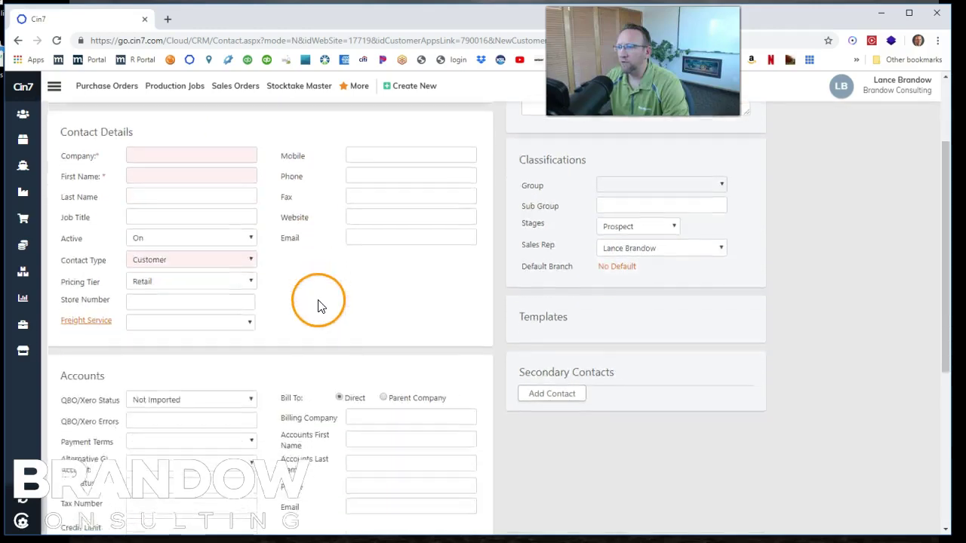
{"action": "scroll", "coordinate": [317, 305], "scroll_direction": "down", "scroll_amount": 3}
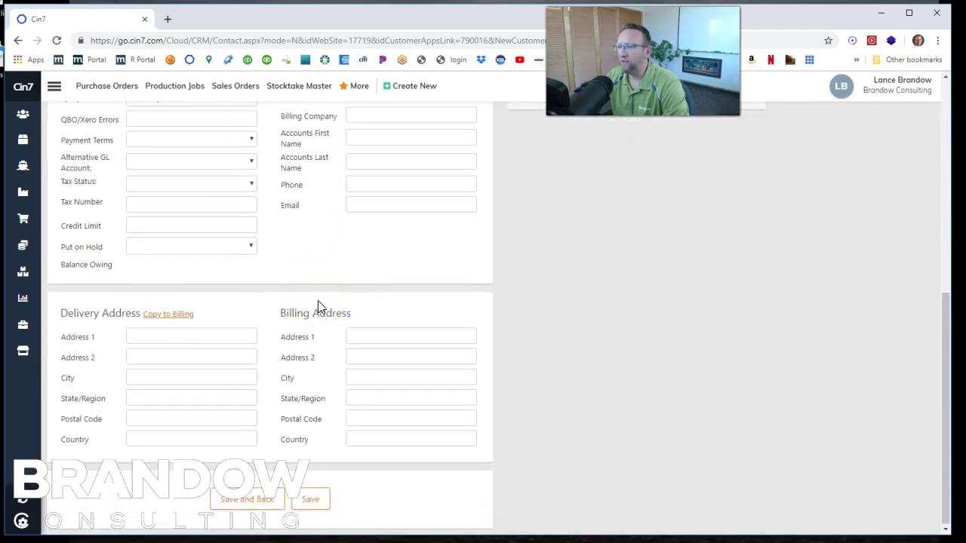
{"action": "scroll", "coordinate": [317, 305], "scroll_direction": "up", "scroll_amount": 7}
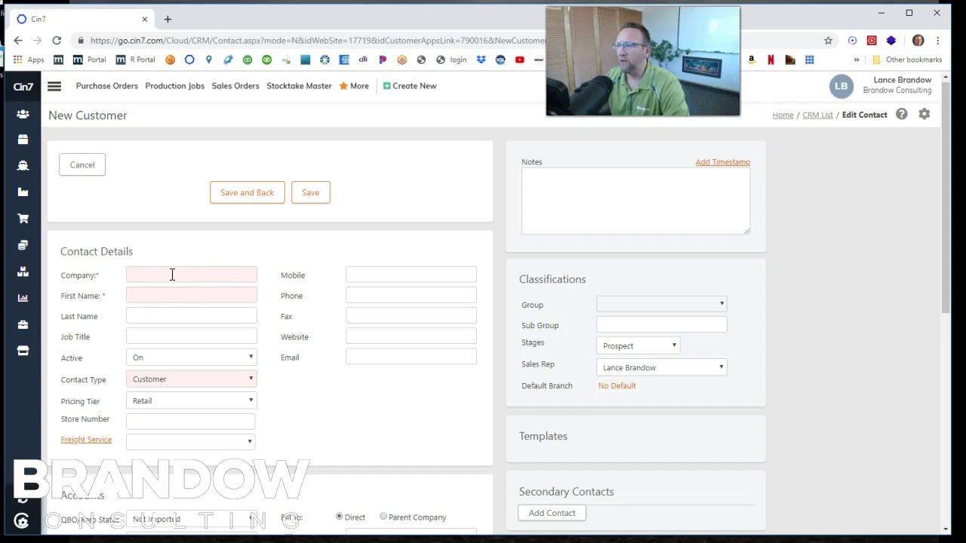
- Enter company Kohls and the contact's first and last name
{"action": "left_click", "coordinate": [173, 275]}
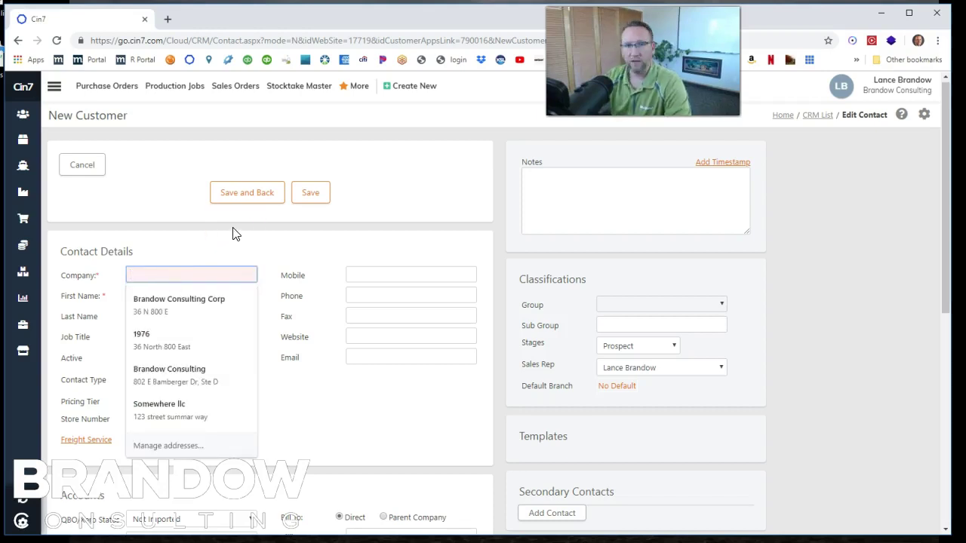
{"action": "type", "text": "Kohls"}
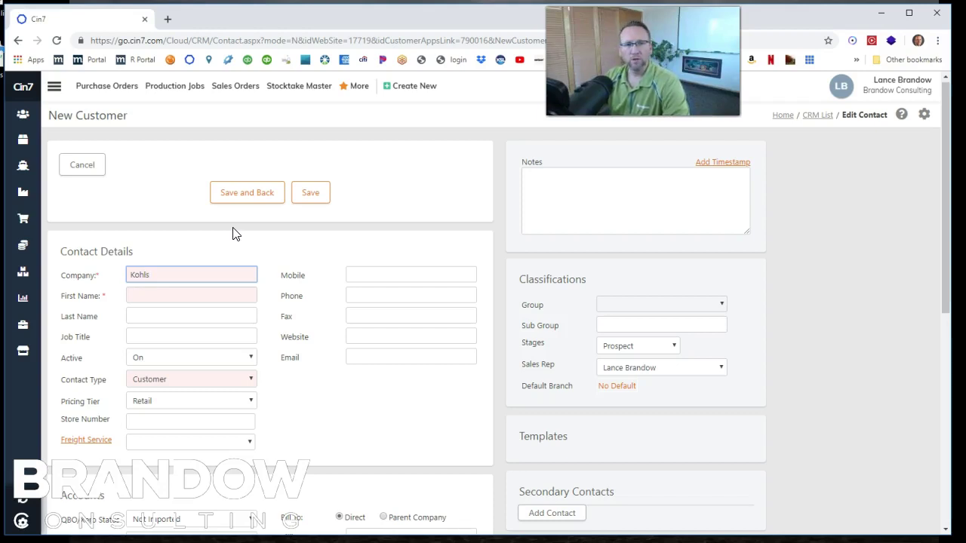
{"action": "key", "text": "Tab"}
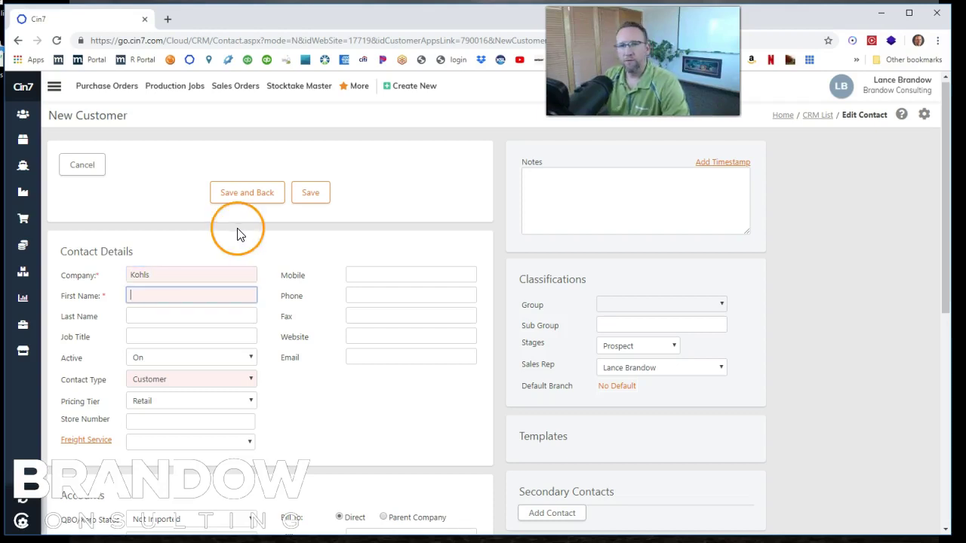
{"action": "type", "text": "Sue"}
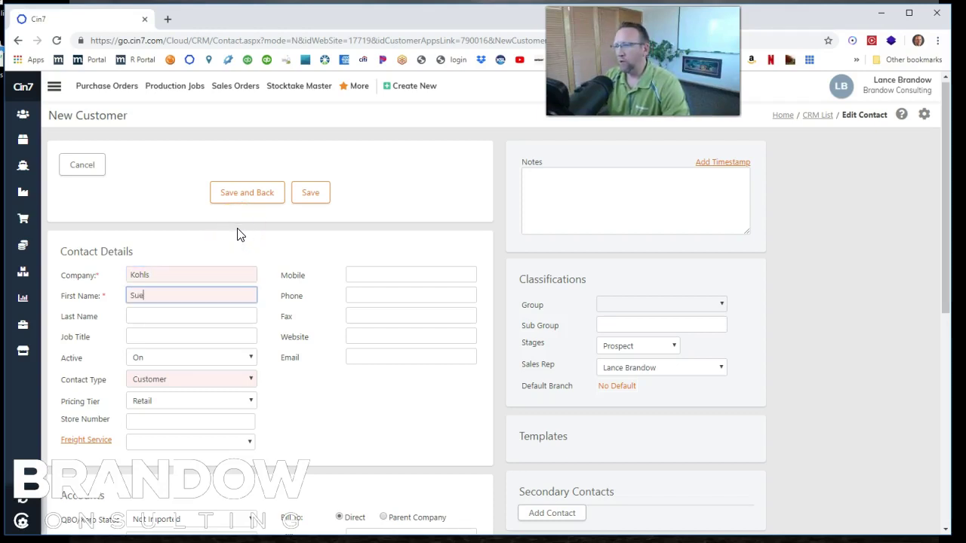
{"action": "key", "text": "Tab"}
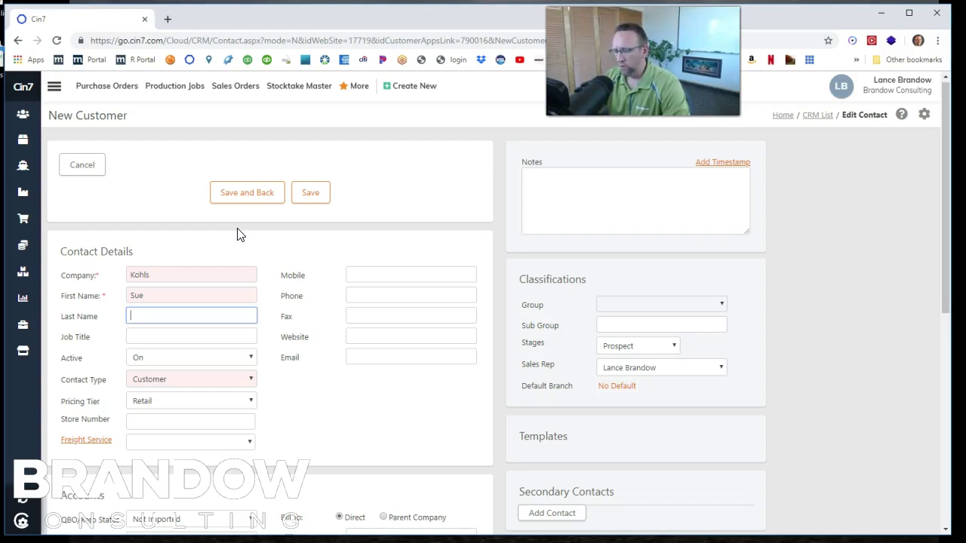
{"action": "key", "text": "Tab"}
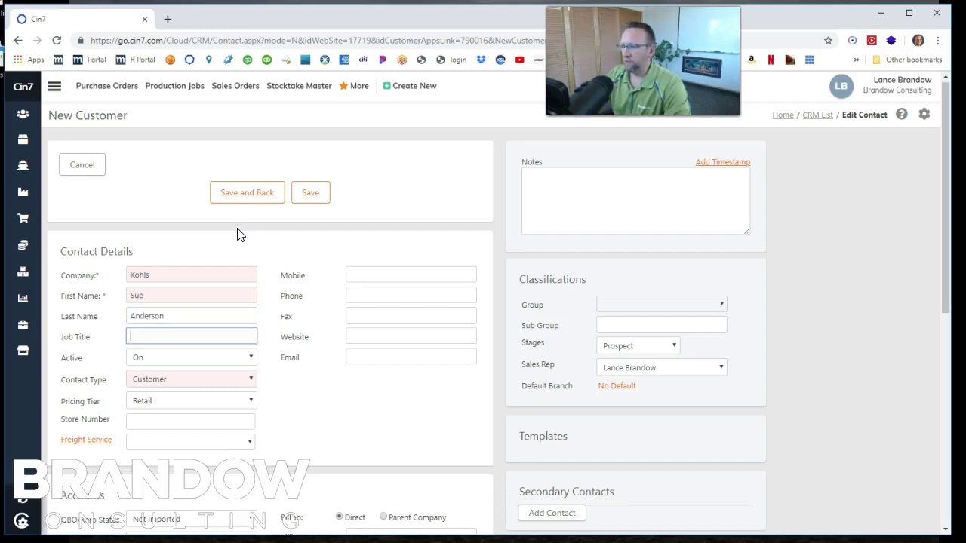
- Fill in the contact's mobile, phone number and e-mail address
{"action": "left_click", "coordinate": [359, 273]}
{"action": "left_click", "coordinate": [377, 295]}
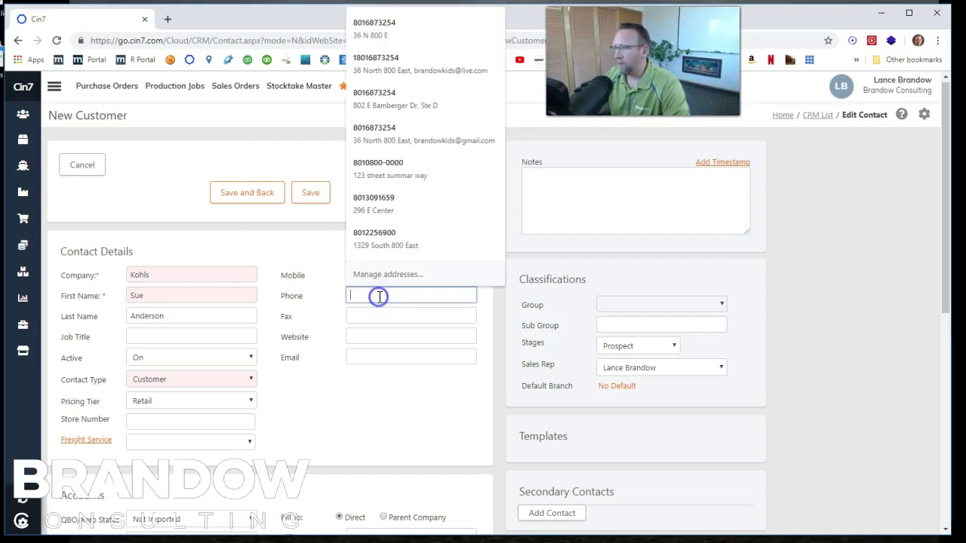
{"action": "type", "text": "801"}
{"action": "left_click", "coordinate": [365, 357]}
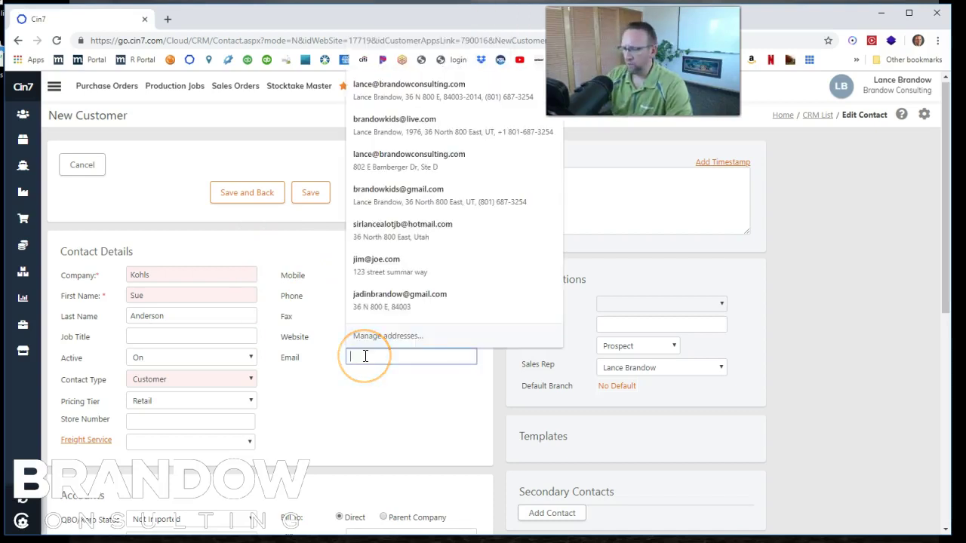
{"action": "left_click", "coordinate": [163, 337]}
- Enter job title Sales and keep the contact Active with type Customer
{"action": "type", "text": "Sales"}
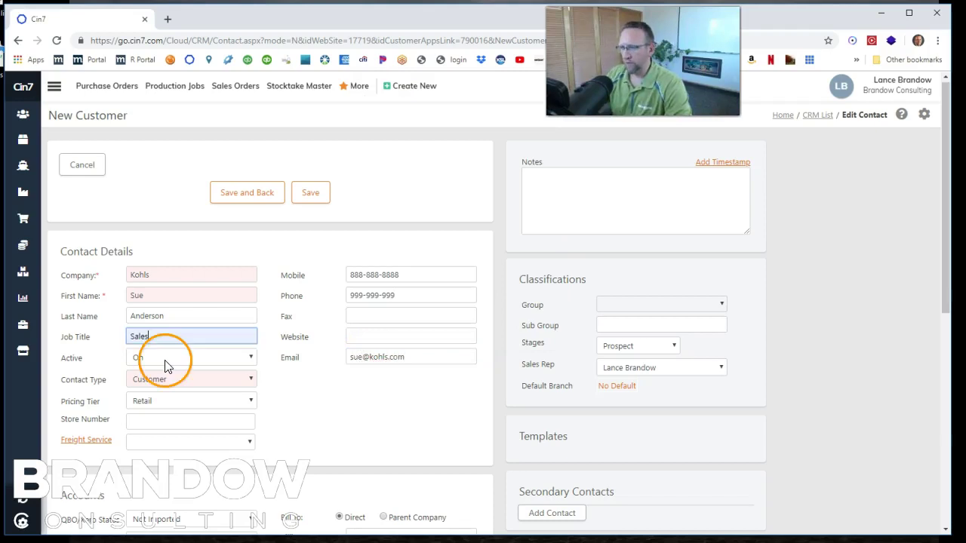
{"action": "left_click", "coordinate": [253, 361]}
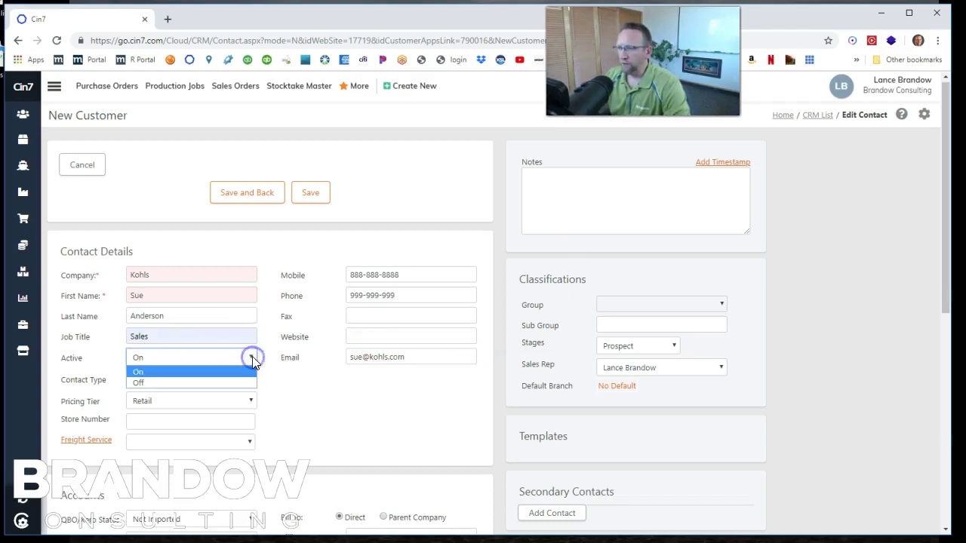
{"action": "left_click", "coordinate": [253, 361]}
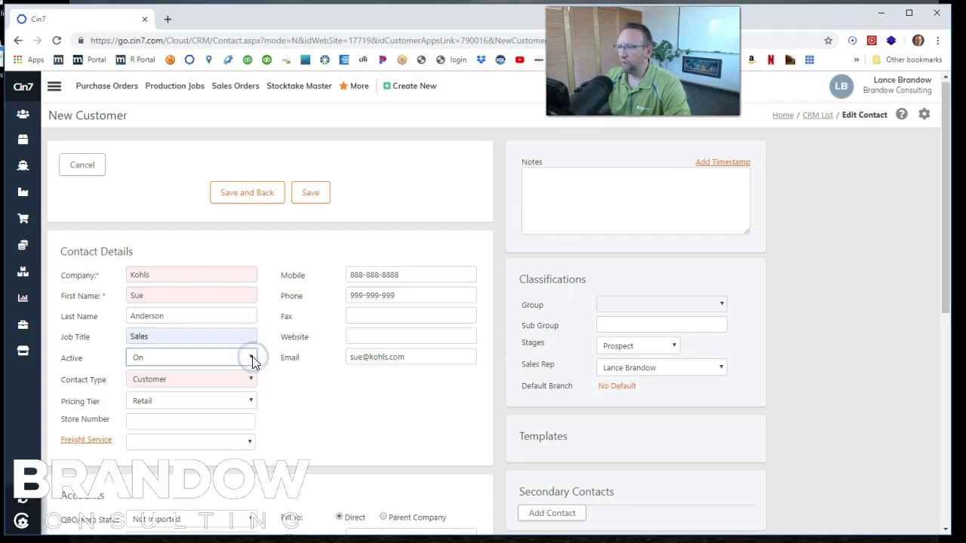
{"action": "left_click", "coordinate": [256, 381]}
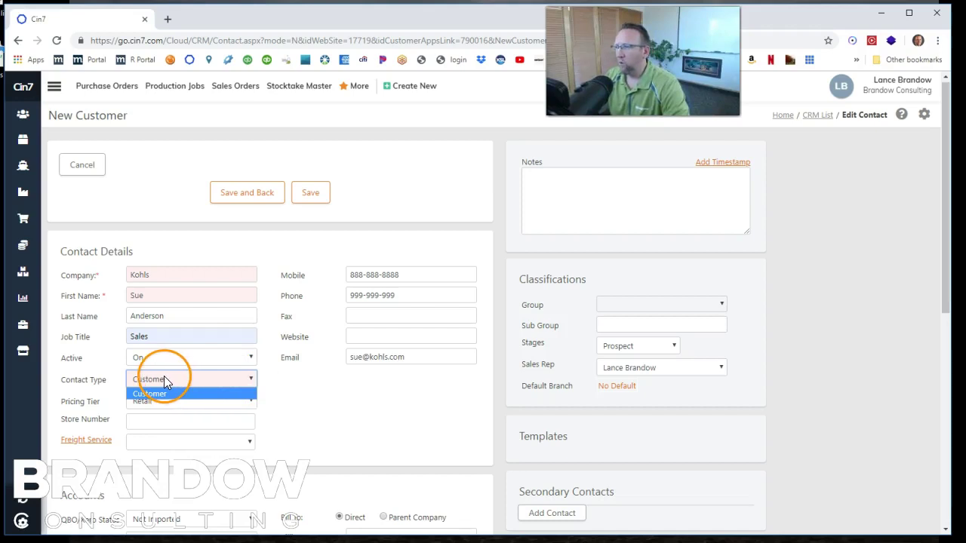
{"action": "left_click", "coordinate": [210, 391]}
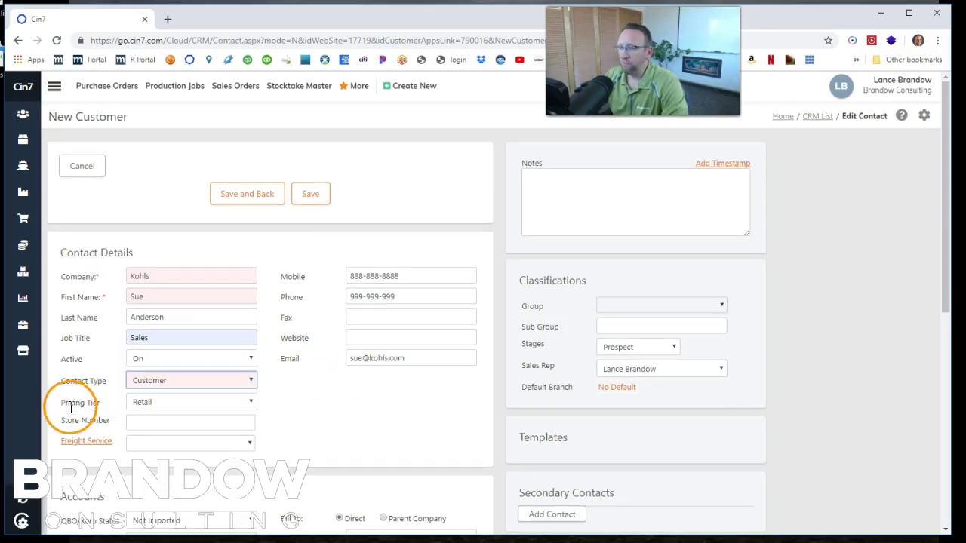
- Change the pricing tier from Retail to Wholesale
{"action": "left_click", "coordinate": [252, 404]}
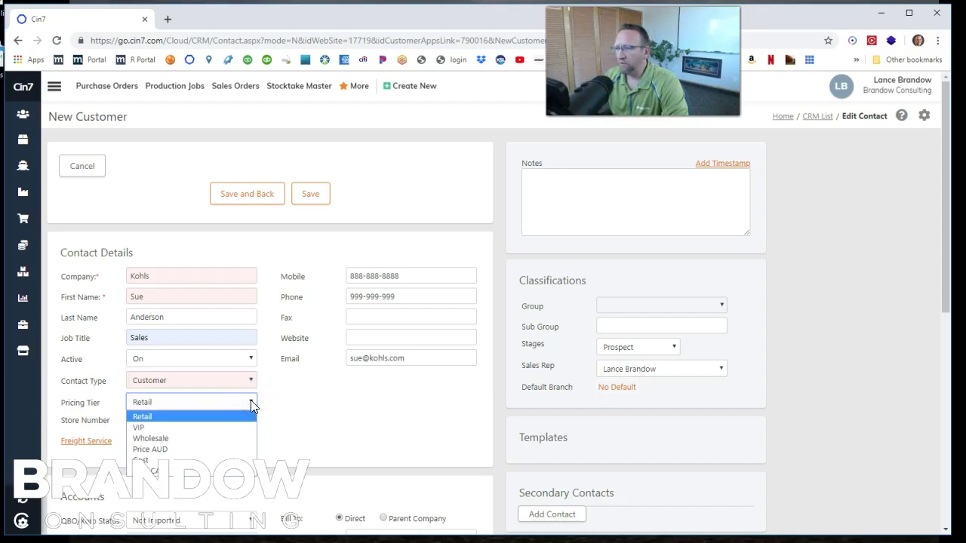
{"action": "left_click", "coordinate": [150, 439]}
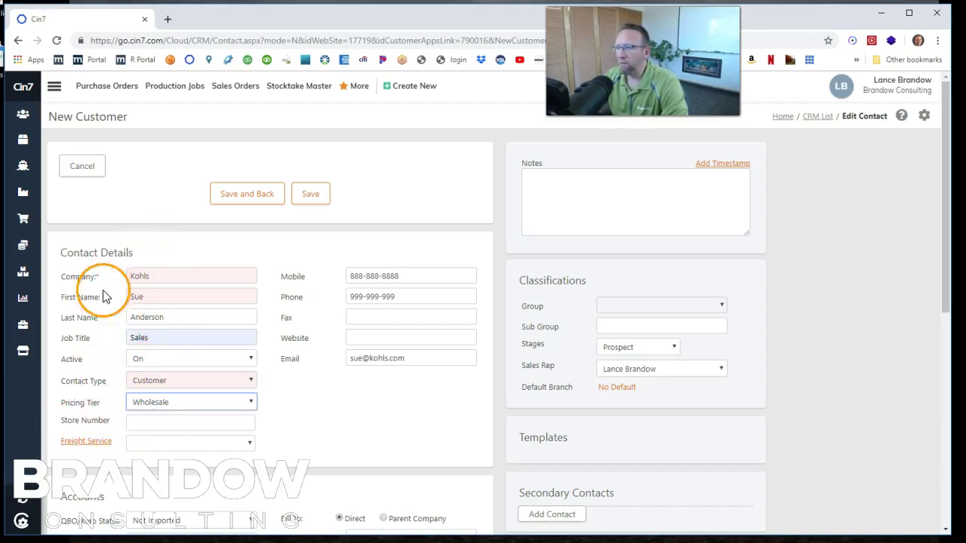
{"action": "left_click", "coordinate": [137, 424]}
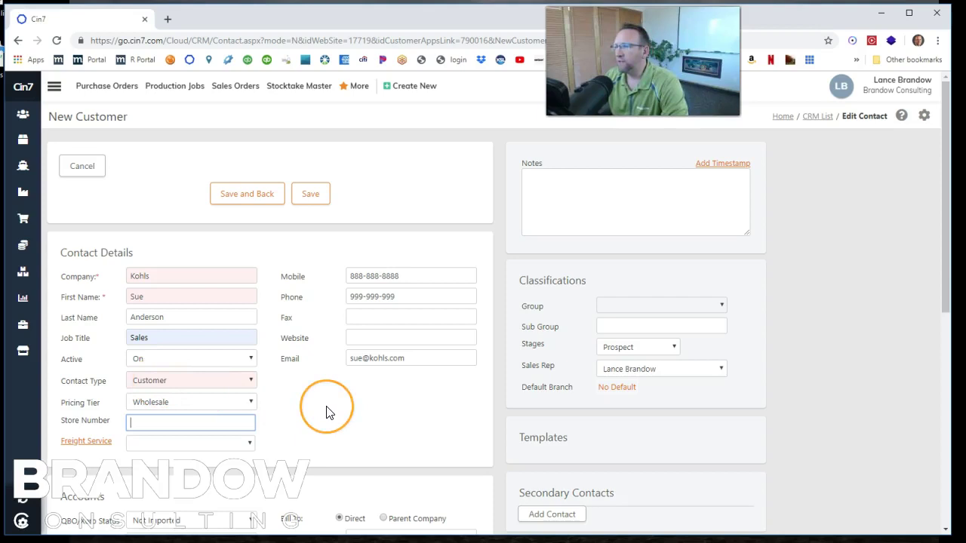
{"action": "scroll", "coordinate": [326, 411], "scroll_direction": "down", "scroll_amount": 2}
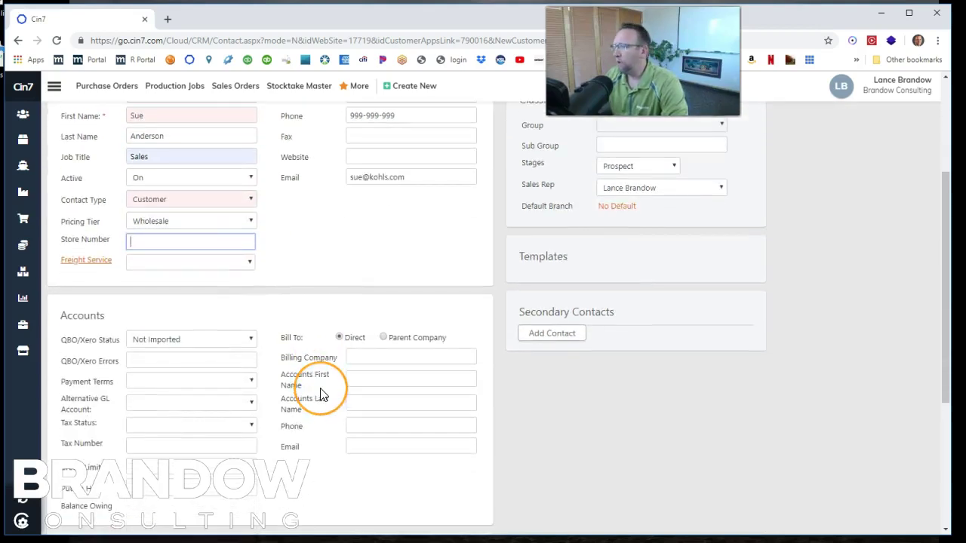
{"action": "scroll", "coordinate": [321, 395], "scroll_direction": "up", "scroll_amount": 2}
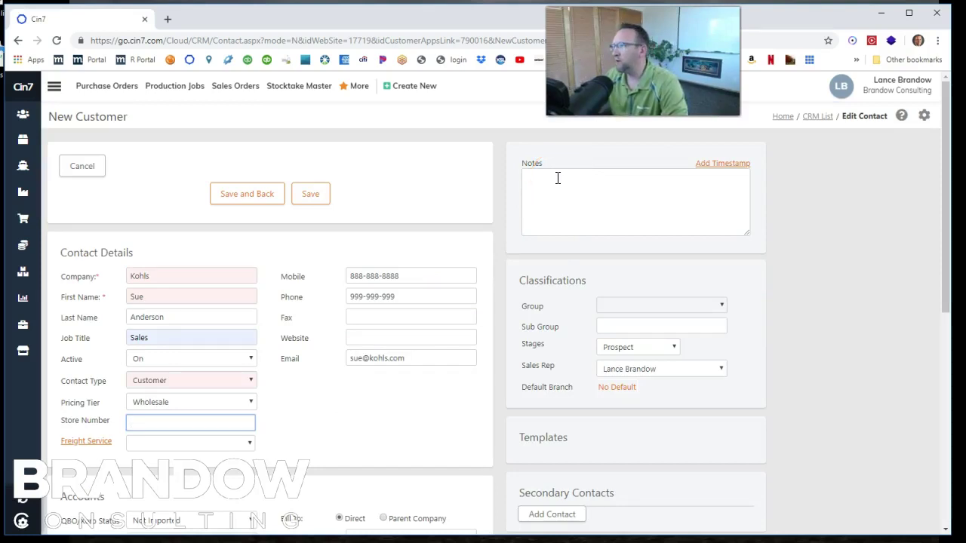
- Add a timestamped note 'Became a new prospect today', keeping the stage at Prospect
{"action": "left_click", "coordinate": [698, 163]}
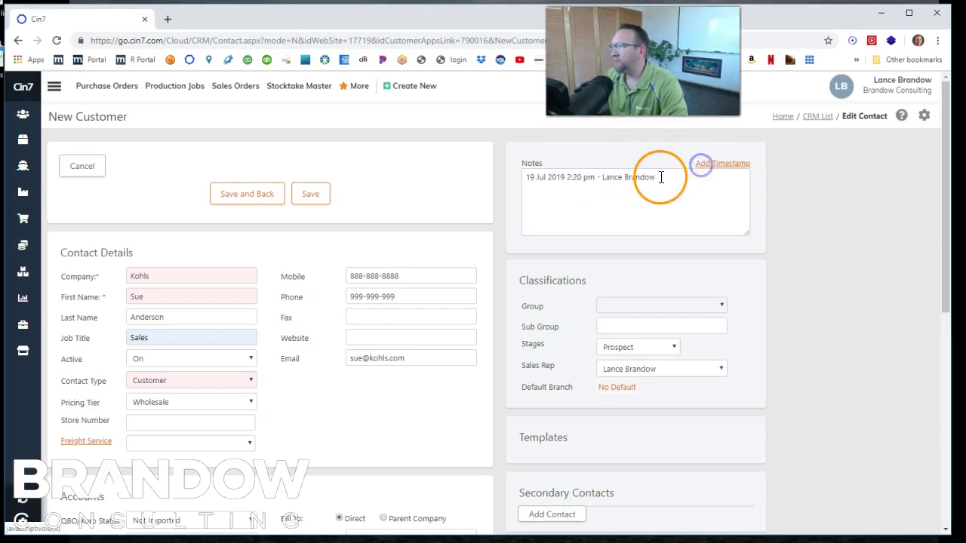
{"action": "left_click", "coordinate": [671, 175]}
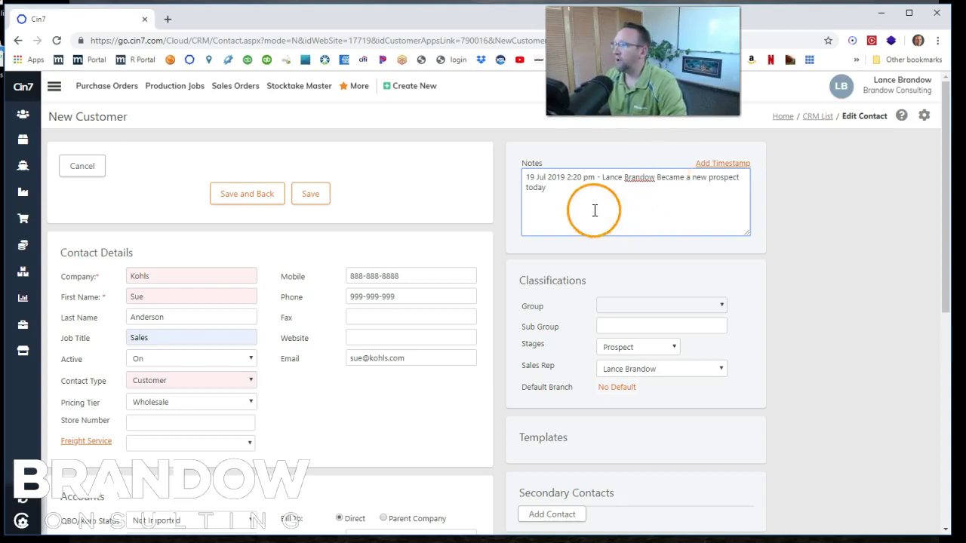
{"action": "left_click", "coordinate": [571, 190]}
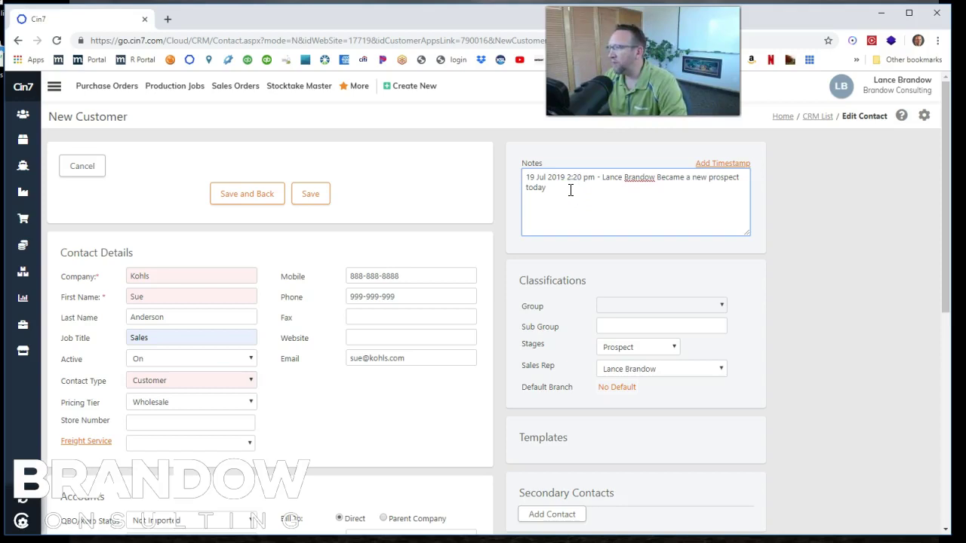
{"action": "left_click", "coordinate": [642, 349]}
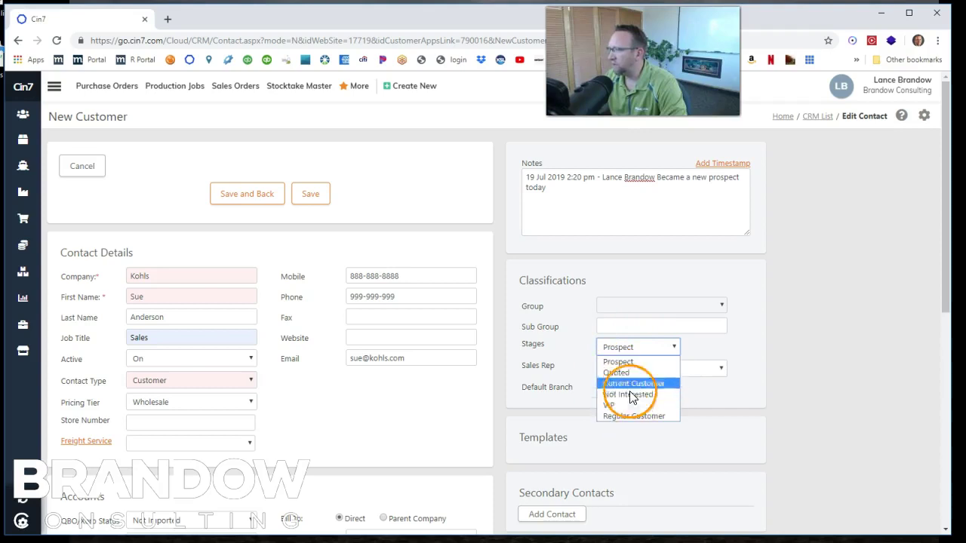
{"action": "left_click", "coordinate": [644, 351]}
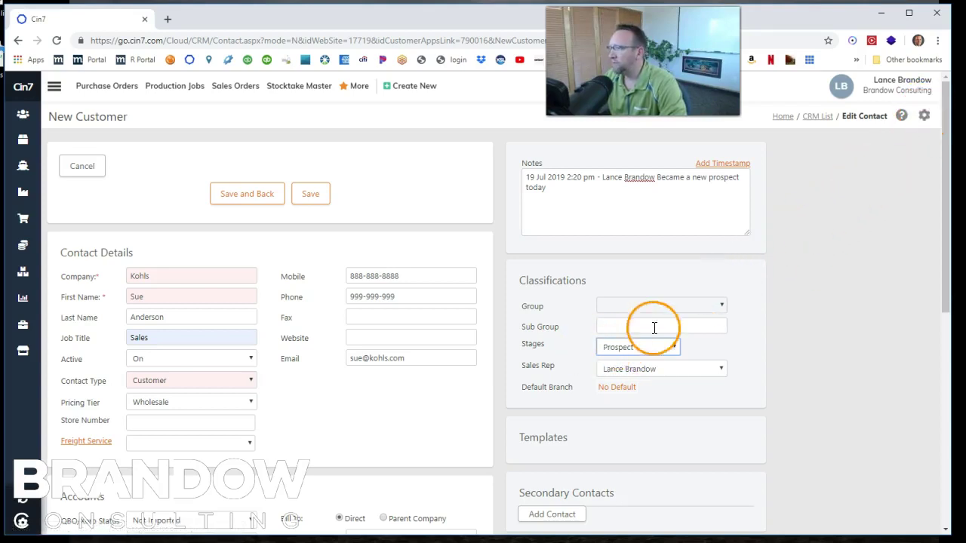
{"action": "scroll", "coordinate": [323, 404], "scroll_direction": "down", "scroll_amount": 1}
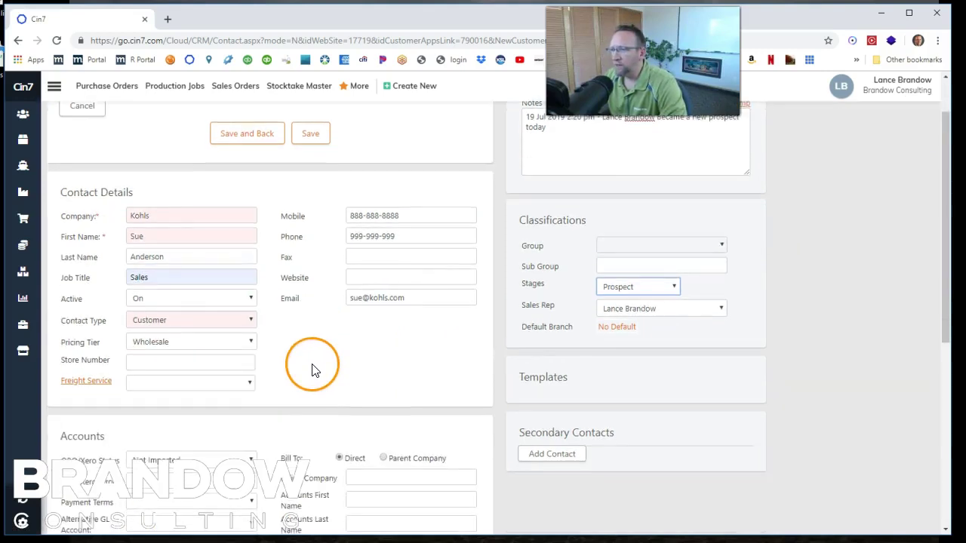
{"action": "scroll", "coordinate": [315, 370], "scroll_direction": "down", "scroll_amount": 2}
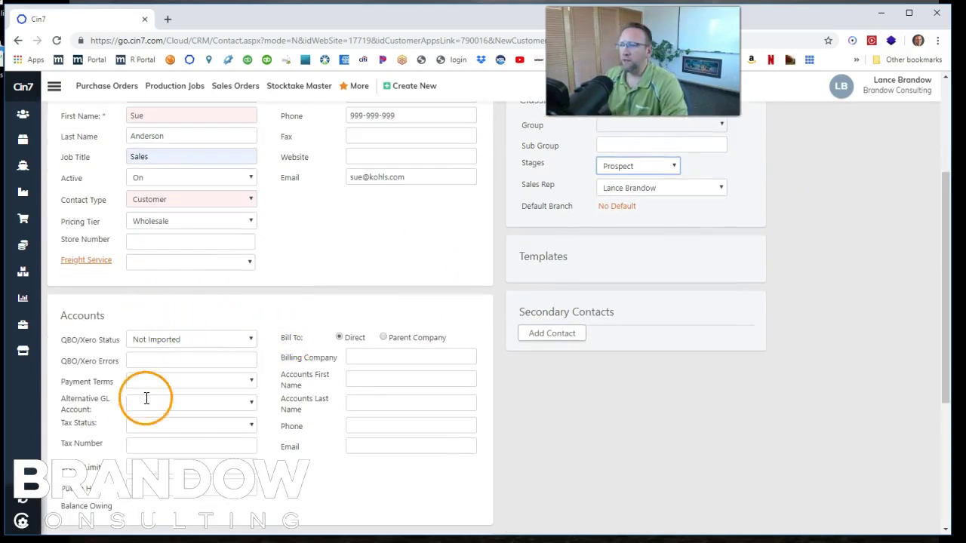
{"action": "scroll", "coordinate": [147, 407], "scroll_direction": "down", "scroll_amount": 1}
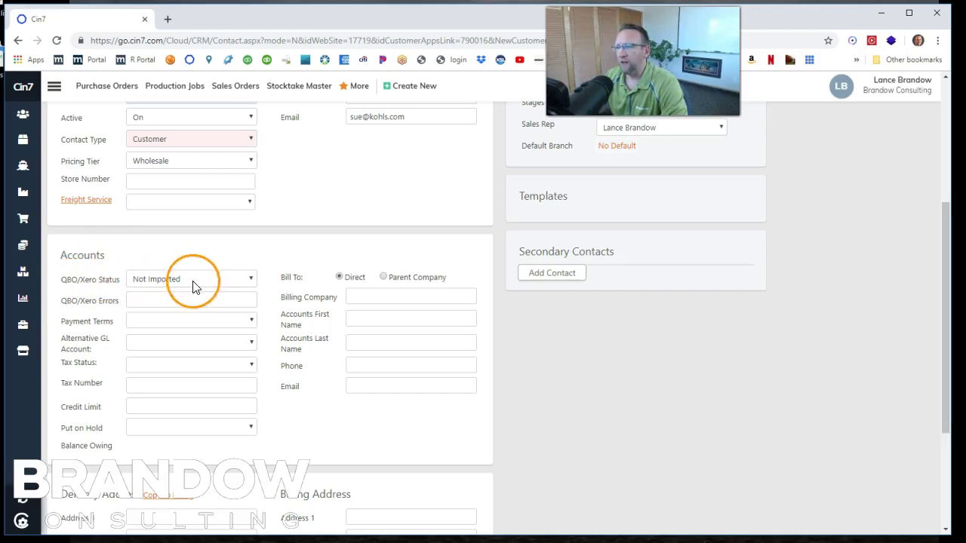
{"action": "left_click", "coordinate": [252, 281]}
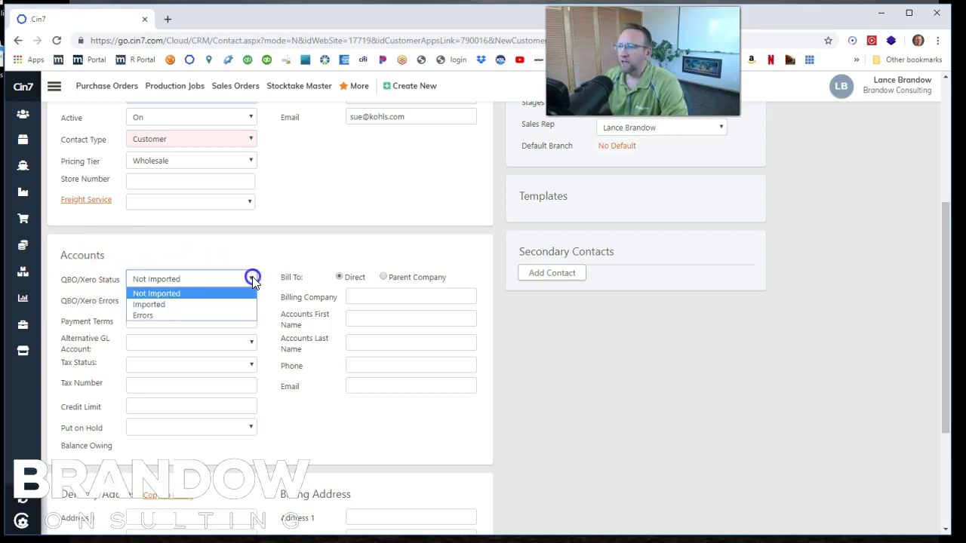
{"action": "left_click", "coordinate": [252, 280]}
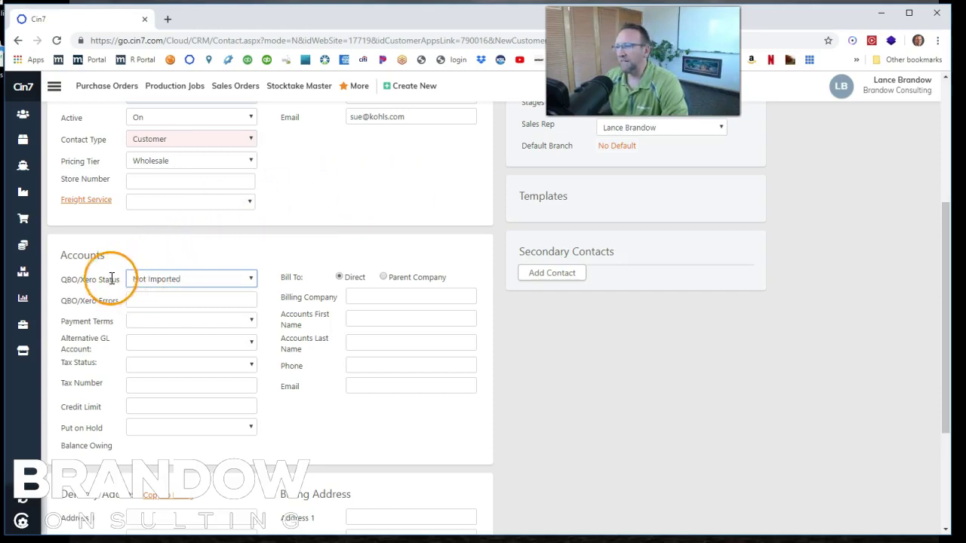
{"action": "left_click_drag", "start_coordinate": [62, 279], "coordinate": [102, 279]}
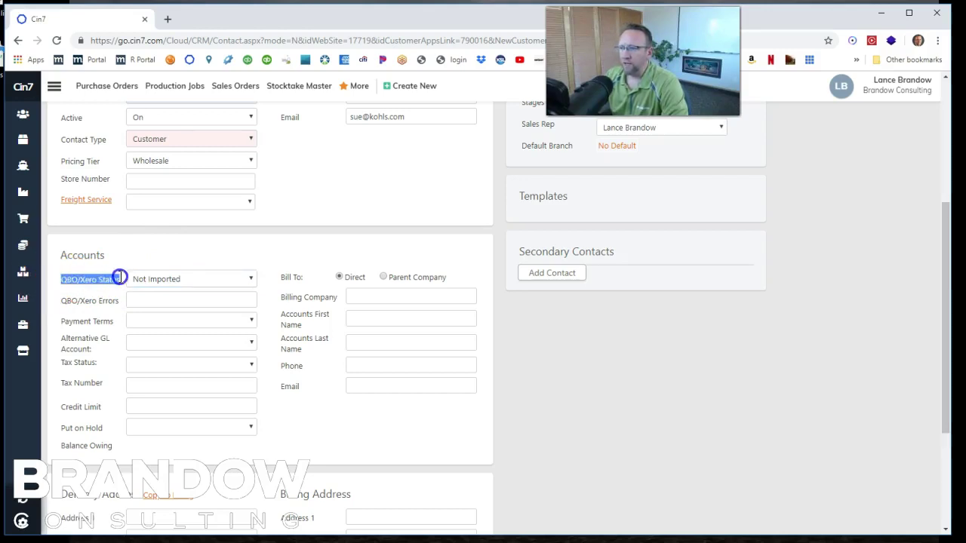
{"action": "left_click", "coordinate": [61, 280]}
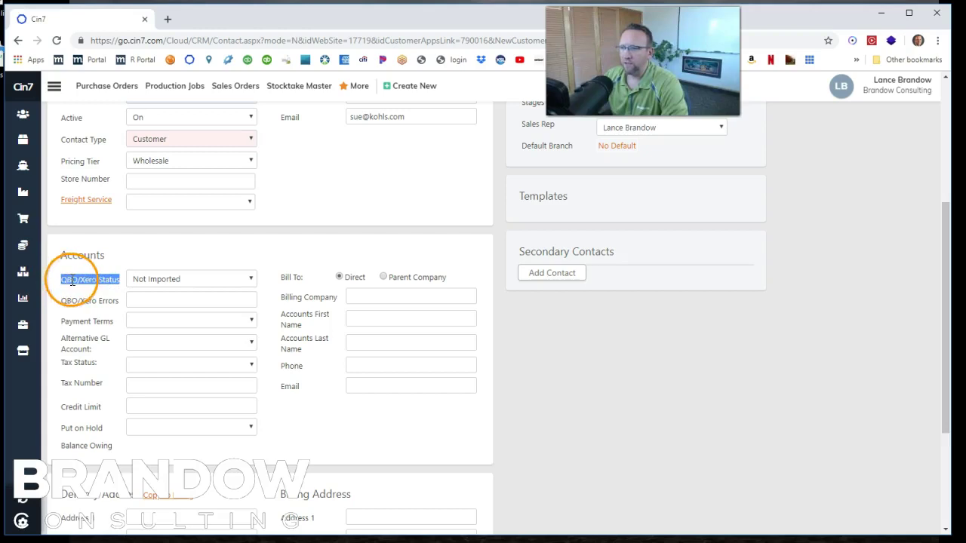
{"action": "triple_click", "coordinate": [98, 280]}
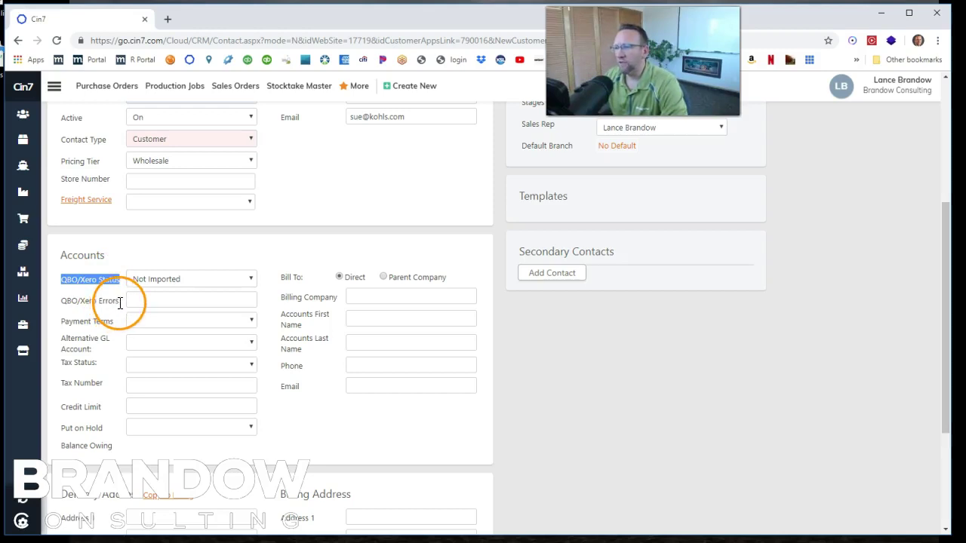
{"action": "left_click", "coordinate": [157, 299]}
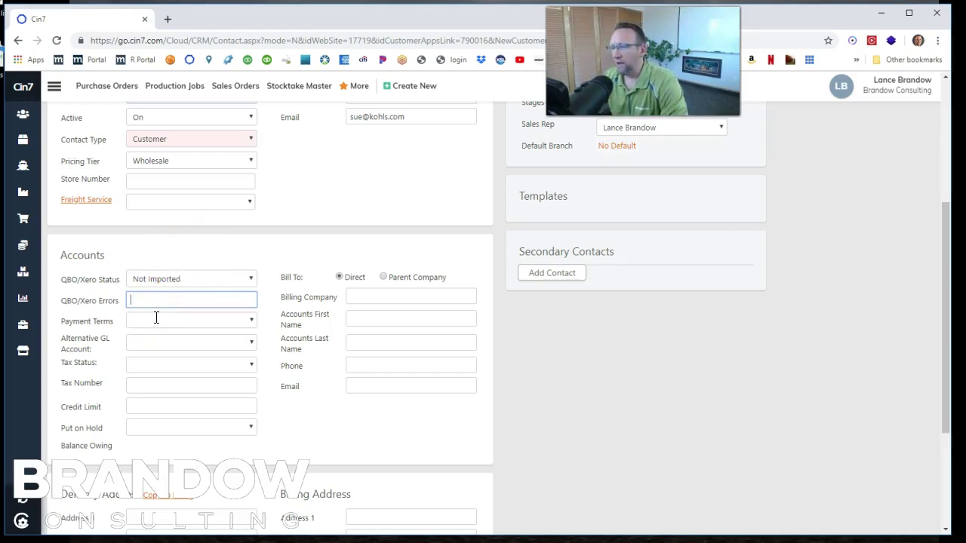
- Choose '30 days from invoice' payment terms and leave Alternative GL Account empty
{"action": "left_click", "coordinate": [252, 318]}
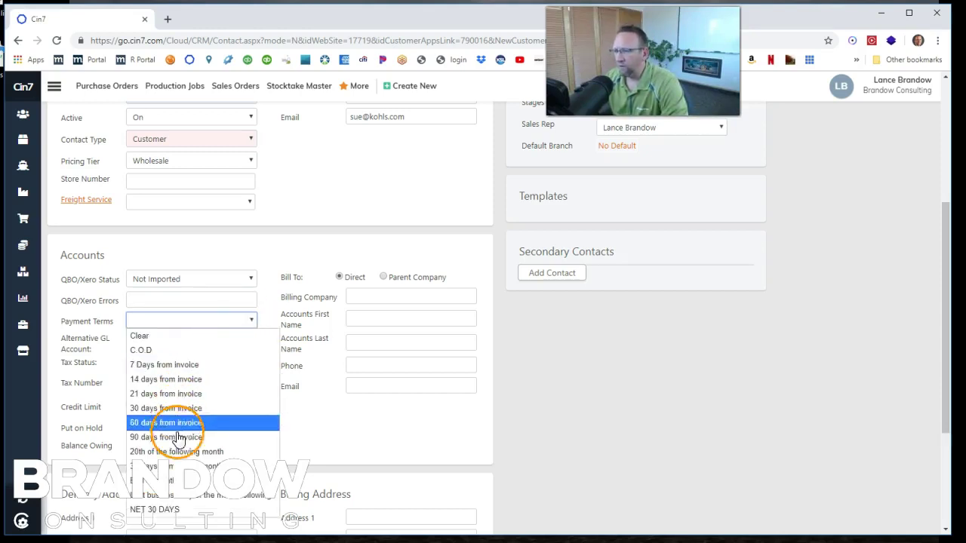
{"action": "left_click", "coordinate": [183, 411]}
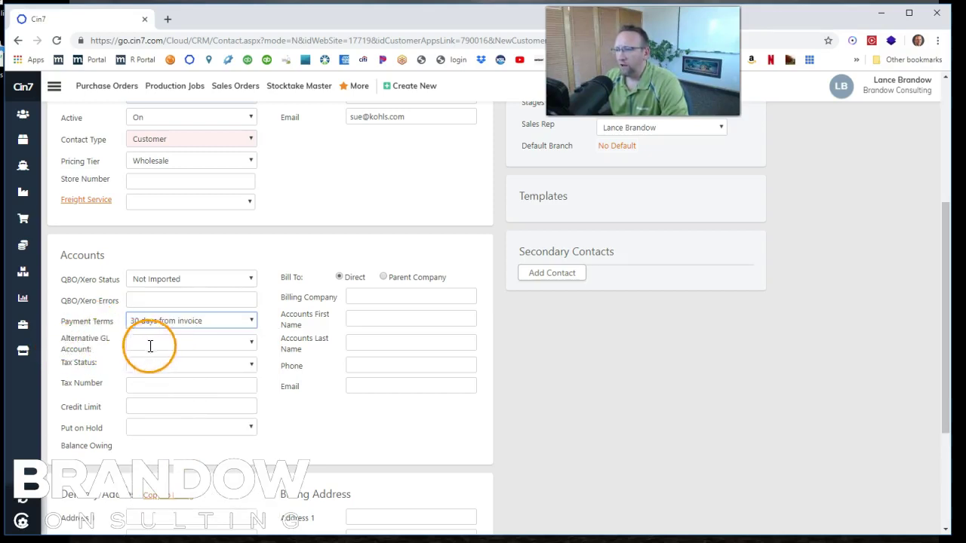
{"action": "left_click", "coordinate": [253, 342]}
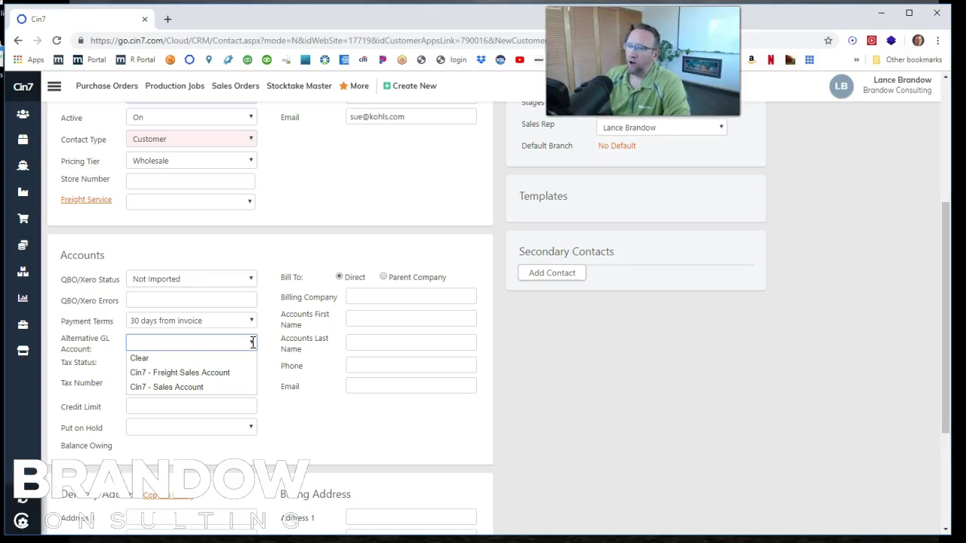
{"action": "left_click", "coordinate": [214, 342]}
{"action": "left_click", "coordinate": [144, 342]}
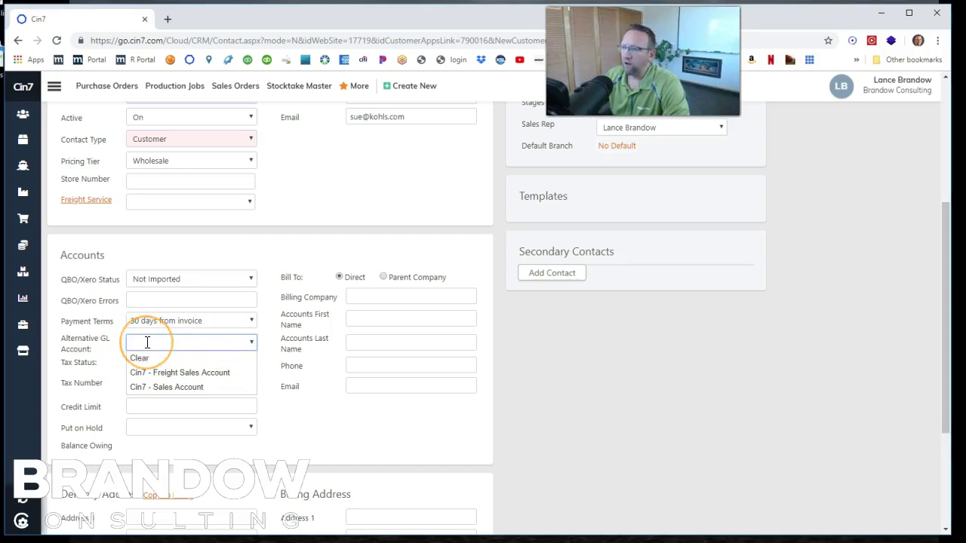
{"action": "left_click_drag", "start_coordinate": [147, 342], "coordinate": [214, 344]}
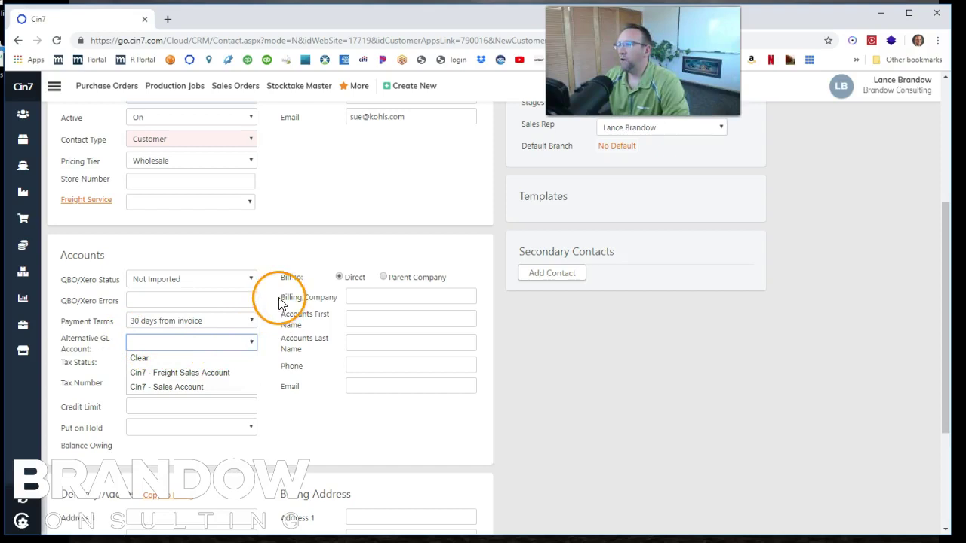
{"action": "scroll", "coordinate": [280, 302], "scroll_direction": "up", "scroll_amount": 3}
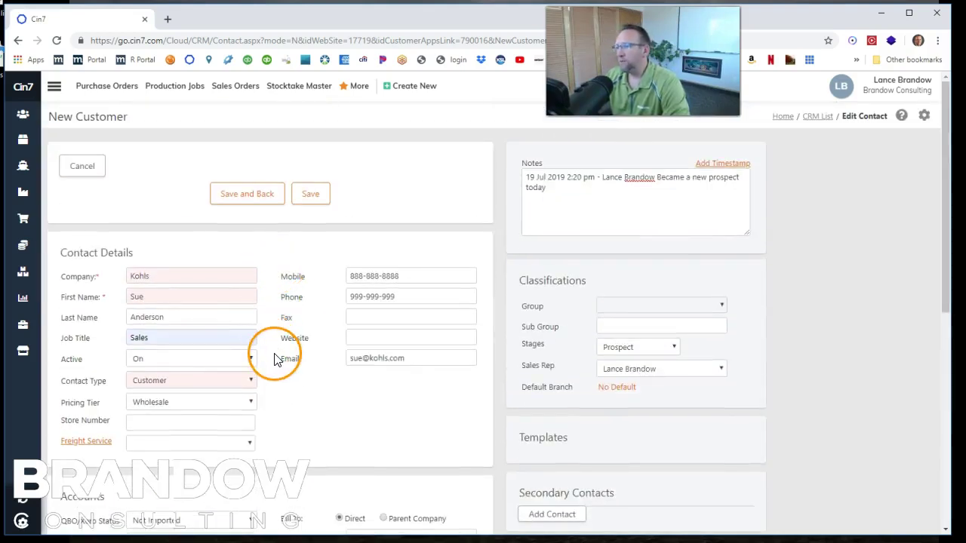
{"action": "scroll", "coordinate": [278, 361], "scroll_direction": "down", "scroll_amount": 1}
{"action": "scroll", "coordinate": [276, 360], "scroll_direction": "down", "scroll_amount": 1}
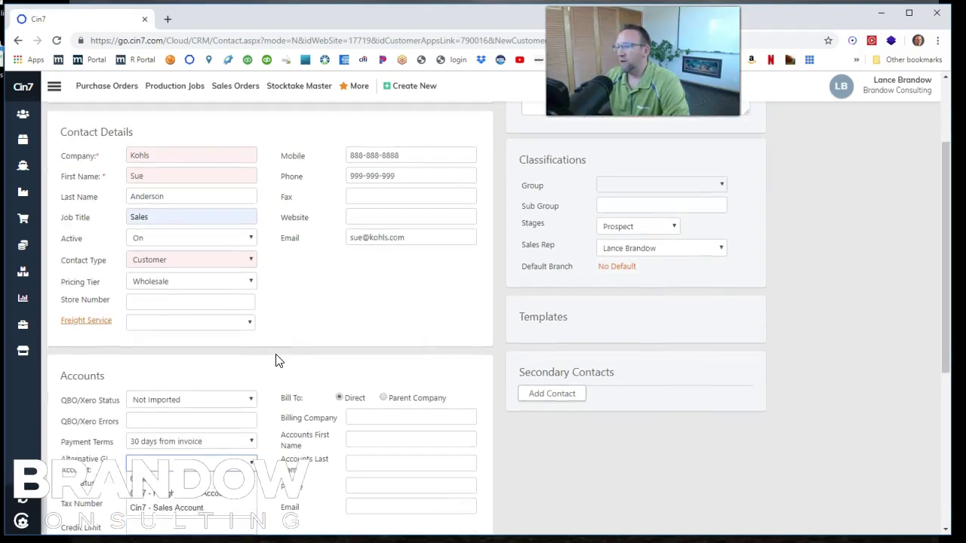
{"action": "scroll", "coordinate": [276, 361], "scroll_direction": "down", "scroll_amount": 2}
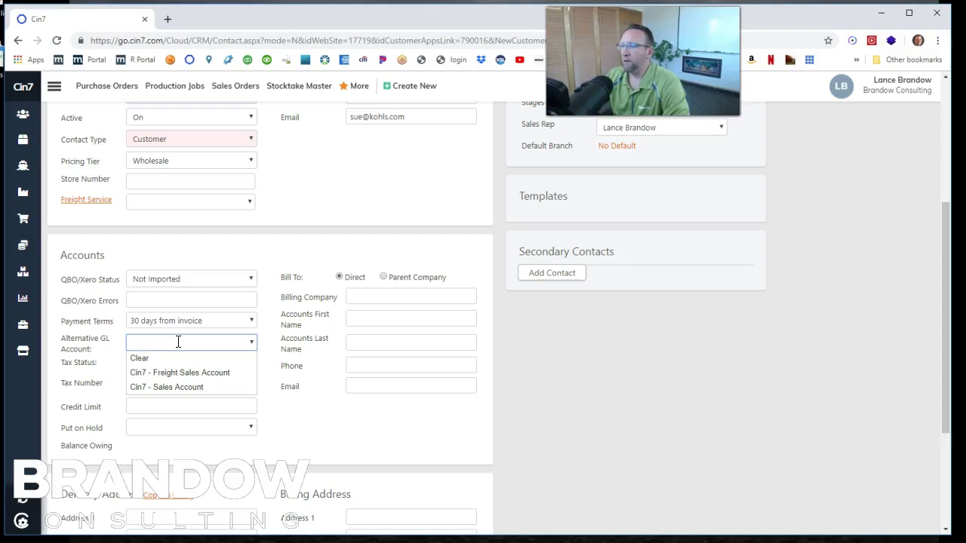
- Leave tax status at None and enter the customer's tax number
{"action": "left_click", "coordinate": [265, 368]}
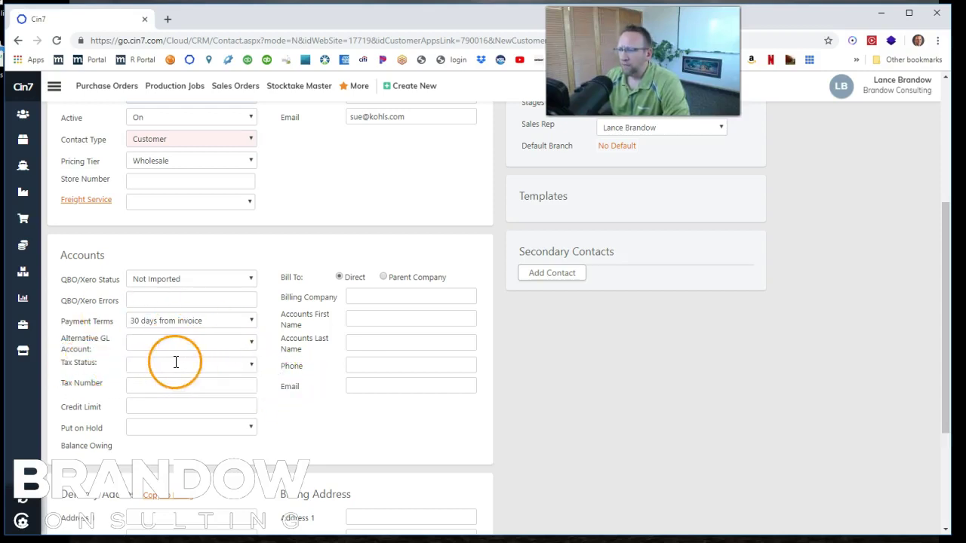
{"action": "left_click", "coordinate": [252, 363]}
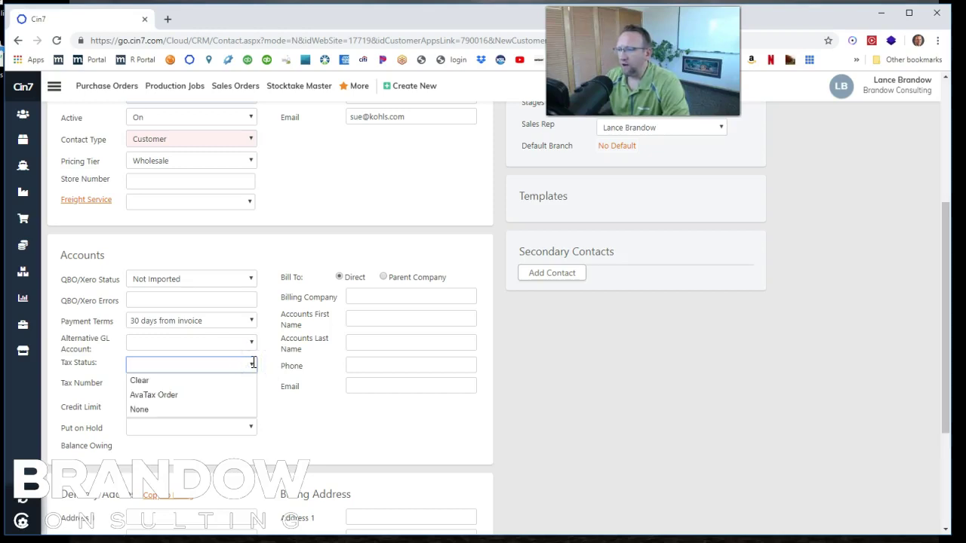
{"action": "left_click", "coordinate": [160, 369]}
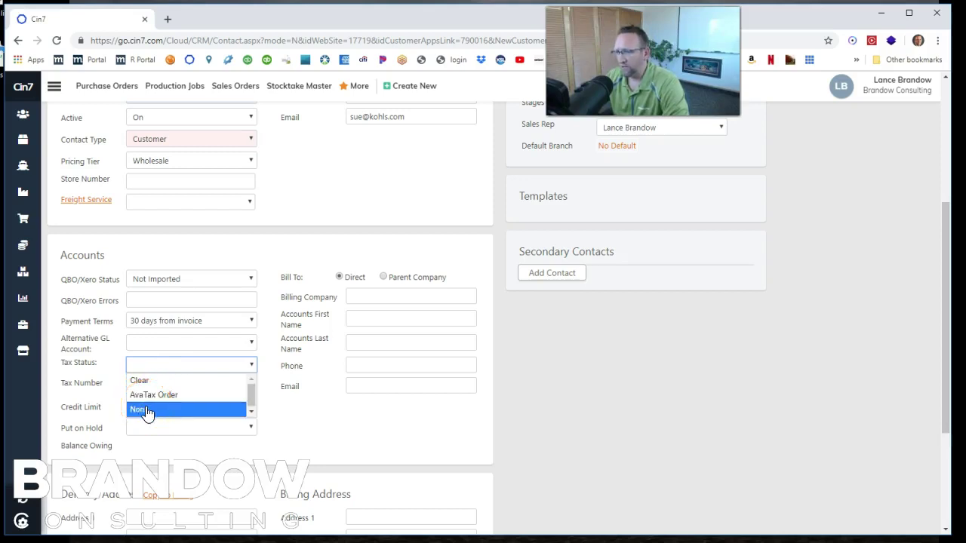
{"action": "left_click", "coordinate": [222, 381]}
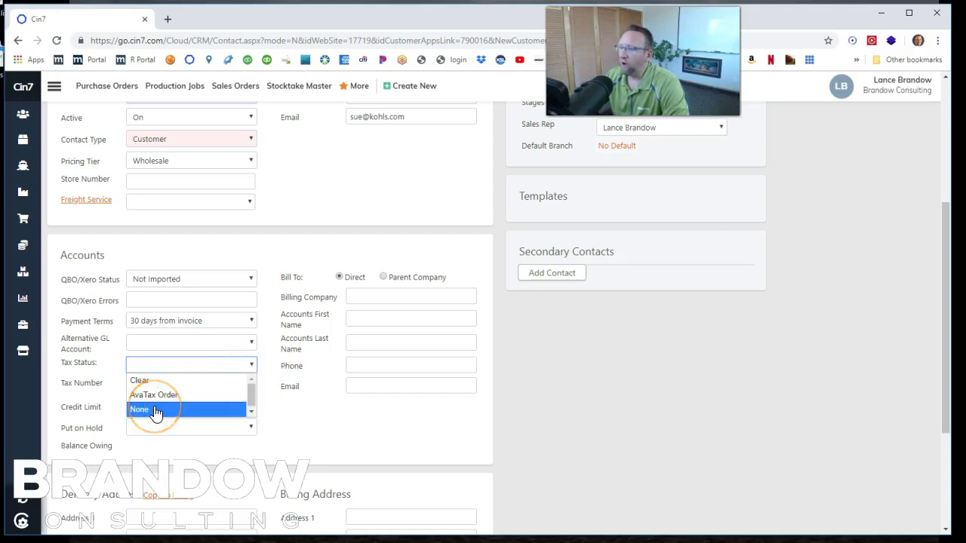
{"action": "left_click", "coordinate": [155, 410]}
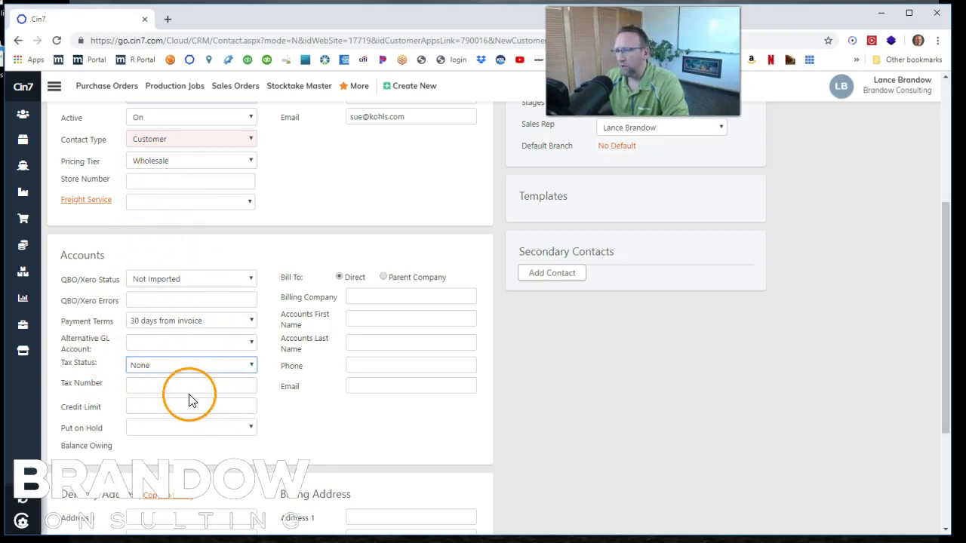
{"action": "left_click", "coordinate": [145, 385]}
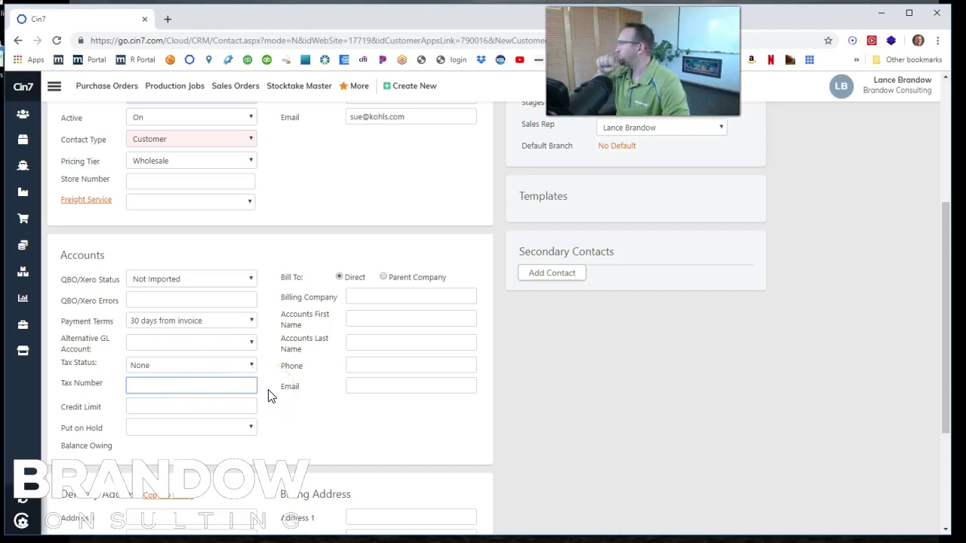
{"action": "left_click", "coordinate": [154, 387]}
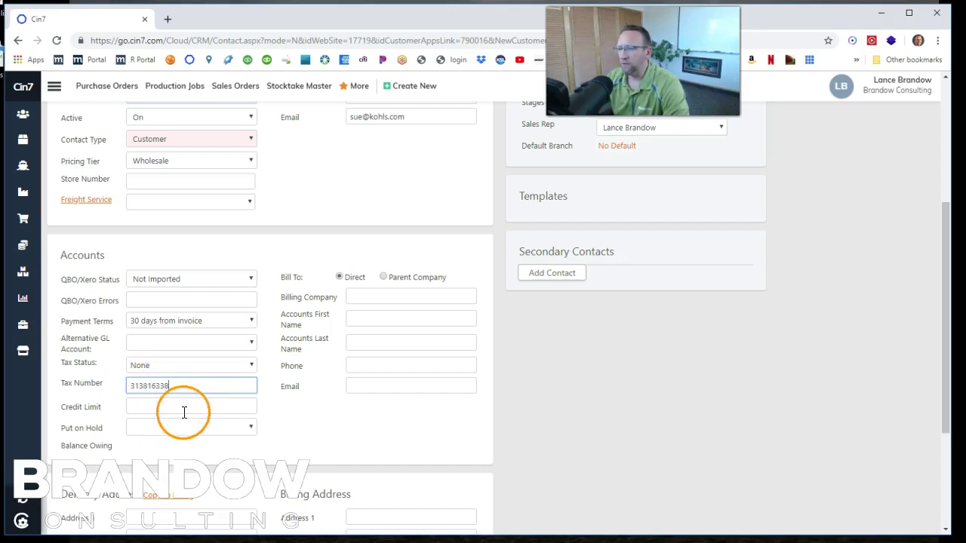
{"action": "left_click", "coordinate": [200, 406]}
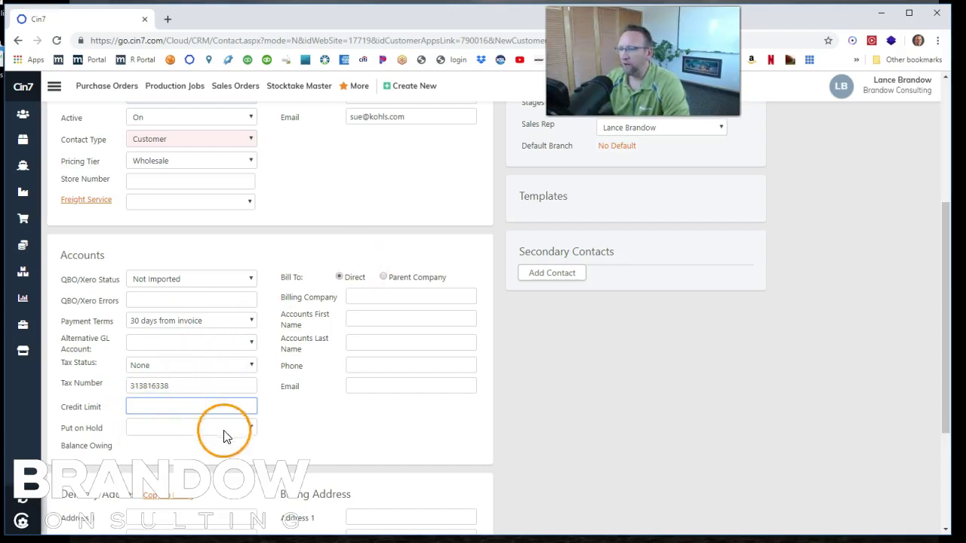
- Leave Put on Hold blank and save the Kohls customer record
{"action": "left_click", "coordinate": [252, 428]}
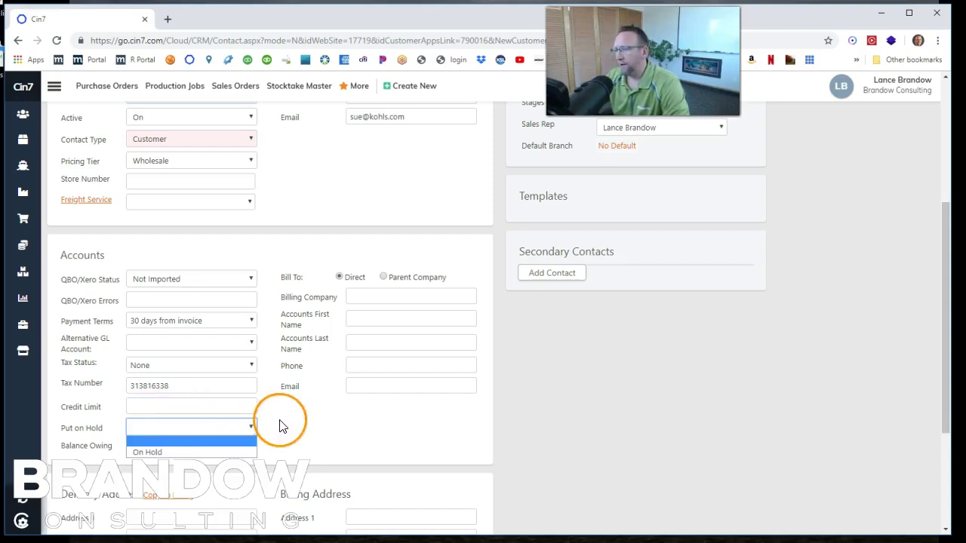
{"action": "left_click", "coordinate": [153, 428]}
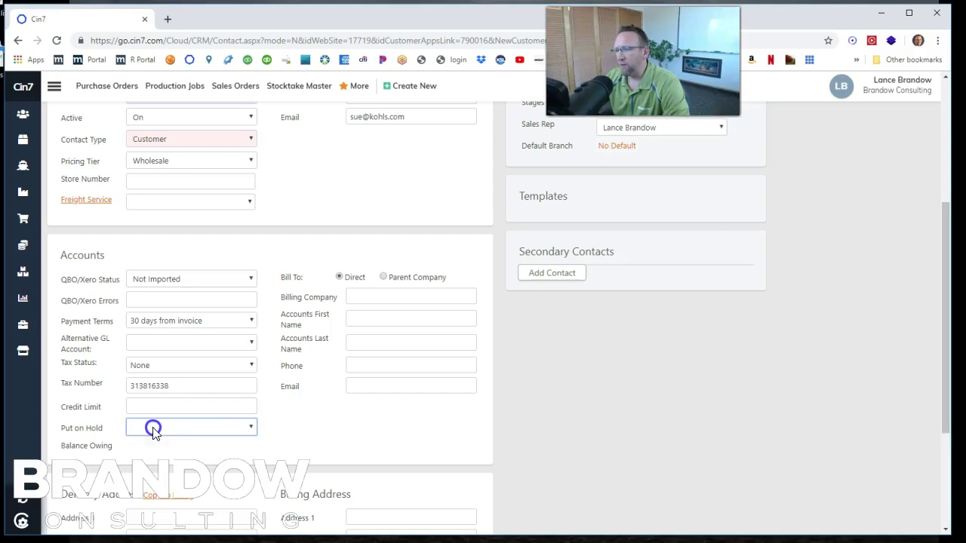
{"action": "left_click", "coordinate": [145, 429]}
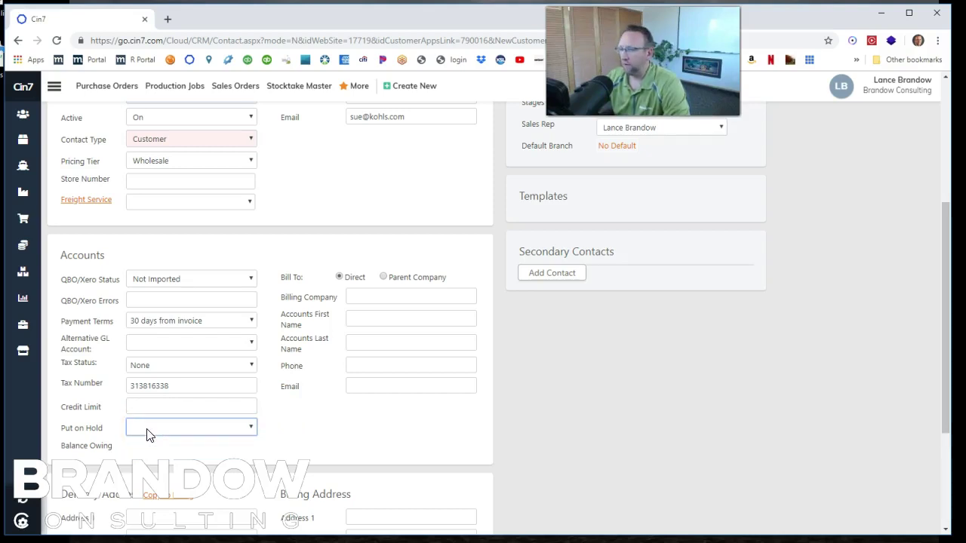
{"action": "left_click", "coordinate": [179, 427]}
{"action": "left_click", "coordinate": [252, 427]}
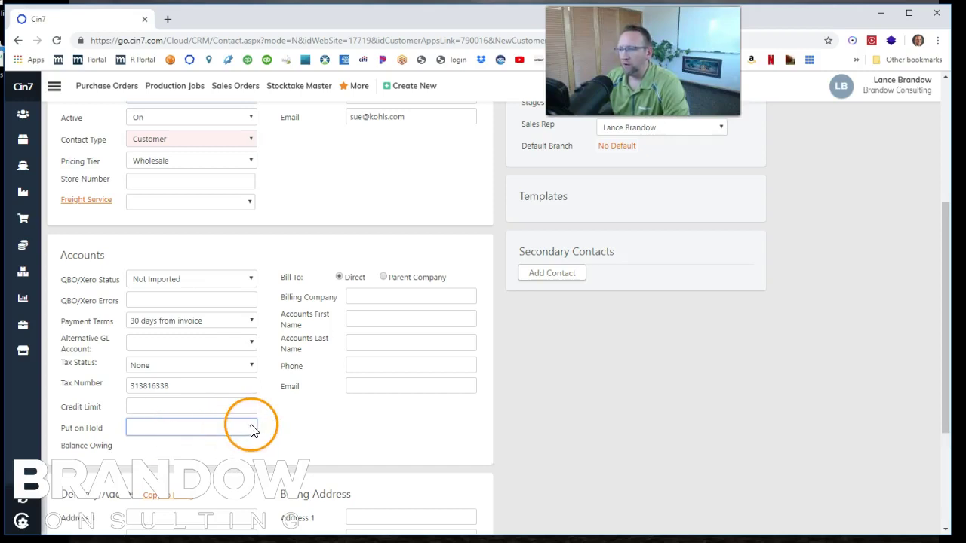
{"action": "left_click", "coordinate": [161, 432]}
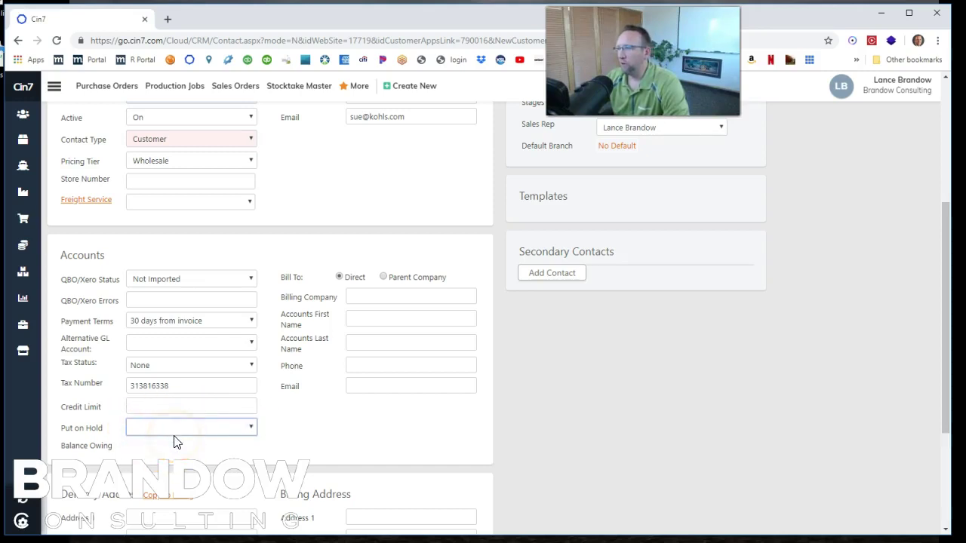
{"action": "left_click", "coordinate": [279, 435]}
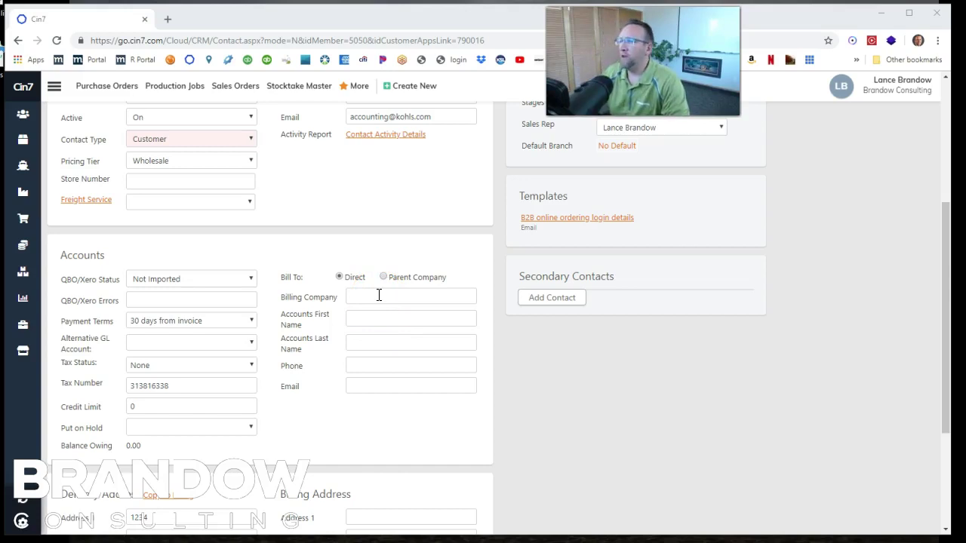
- Enter billing company Kohls and the accounts contact's first and last name, phone and e-mail
{"action": "left_click", "coordinate": [379, 296]}
{"action": "type", "text": "Kohls"}
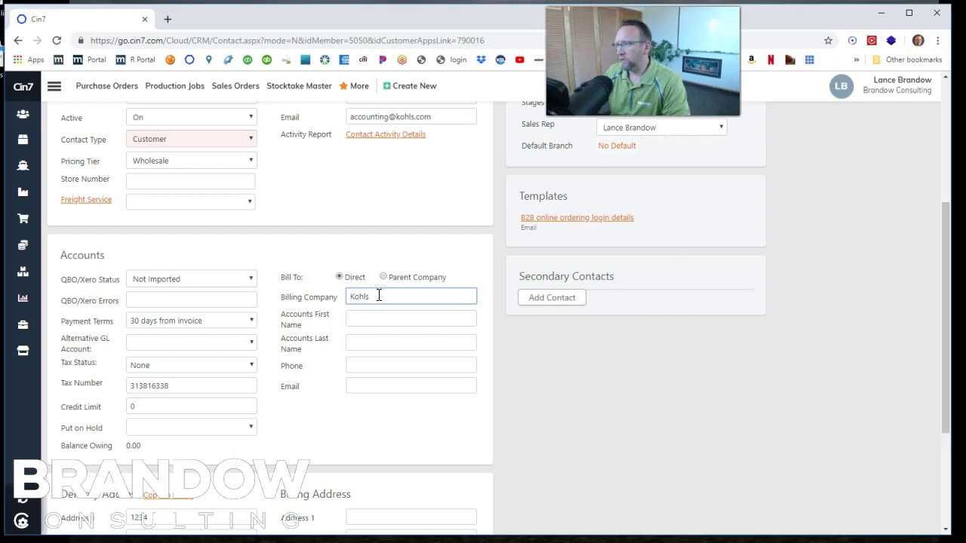
{"action": "left_click", "coordinate": [385, 318]}
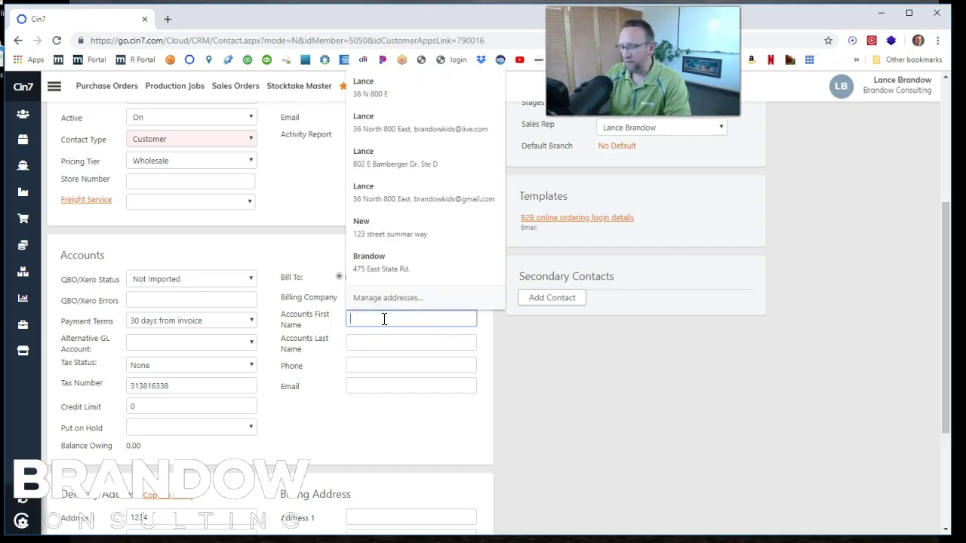
{"action": "type", "text": "Betsy"}
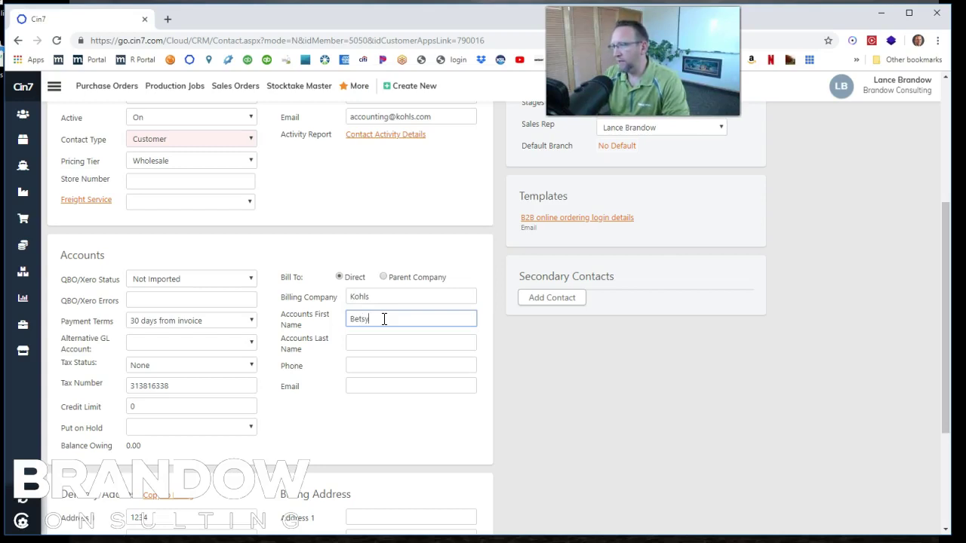
{"action": "key", "text": "Tab"}
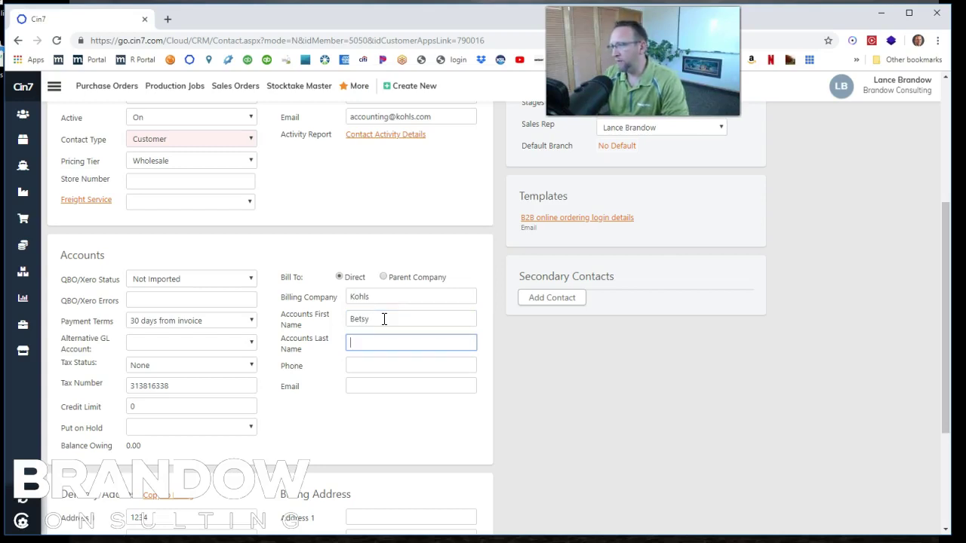
{"action": "key", "text": "Tab"}
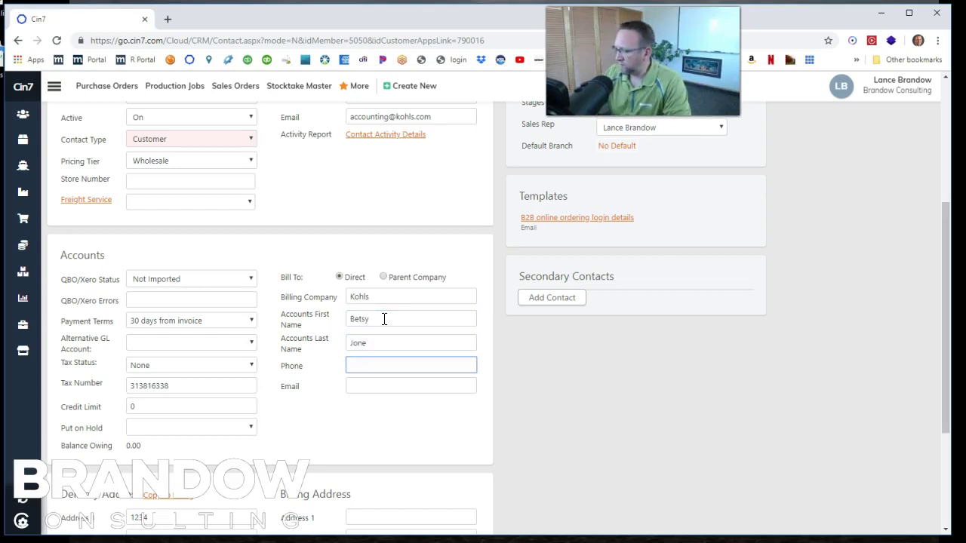
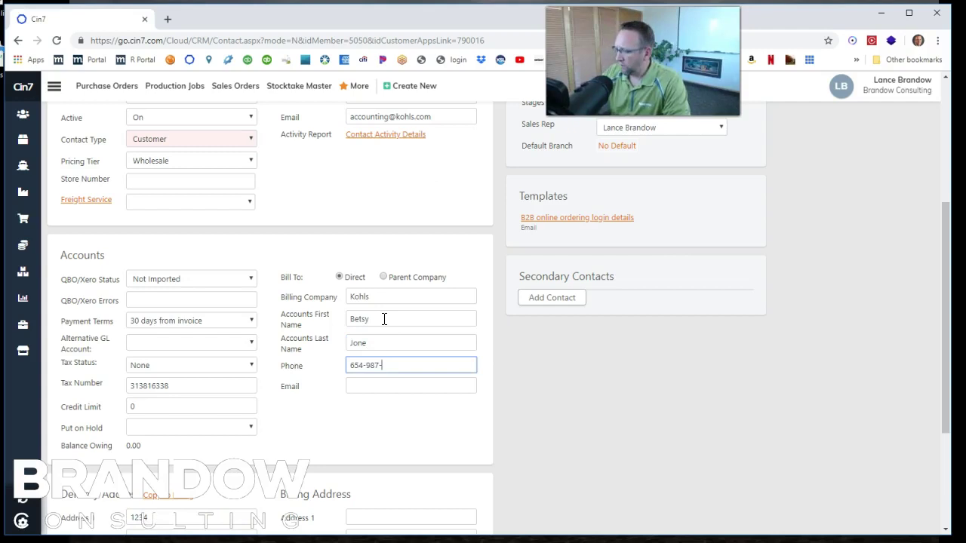
{"action": "left_click", "coordinate": [385, 384]}
{"action": "type", "text": "acco"}
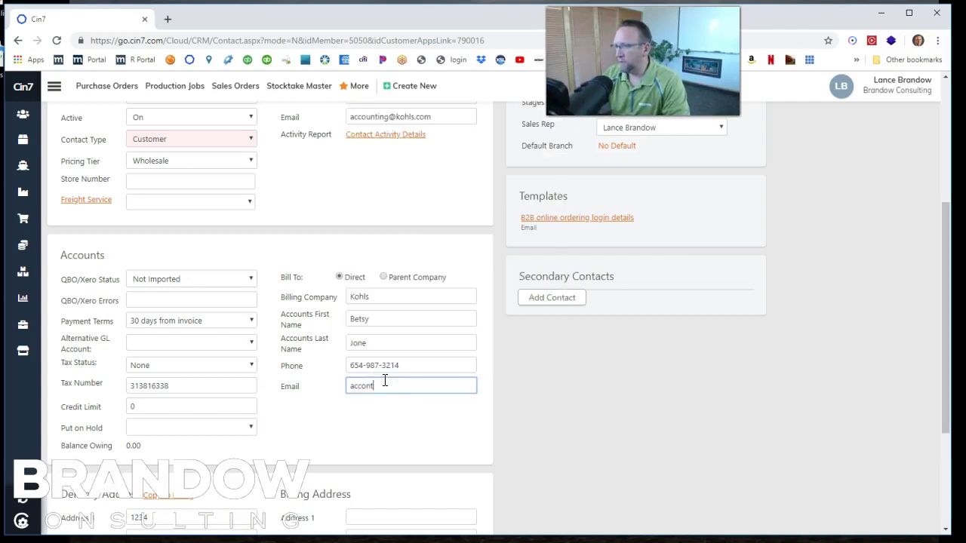
{"action": "type", "text": "unting"}
{"action": "left_click", "coordinate": [375, 401]}
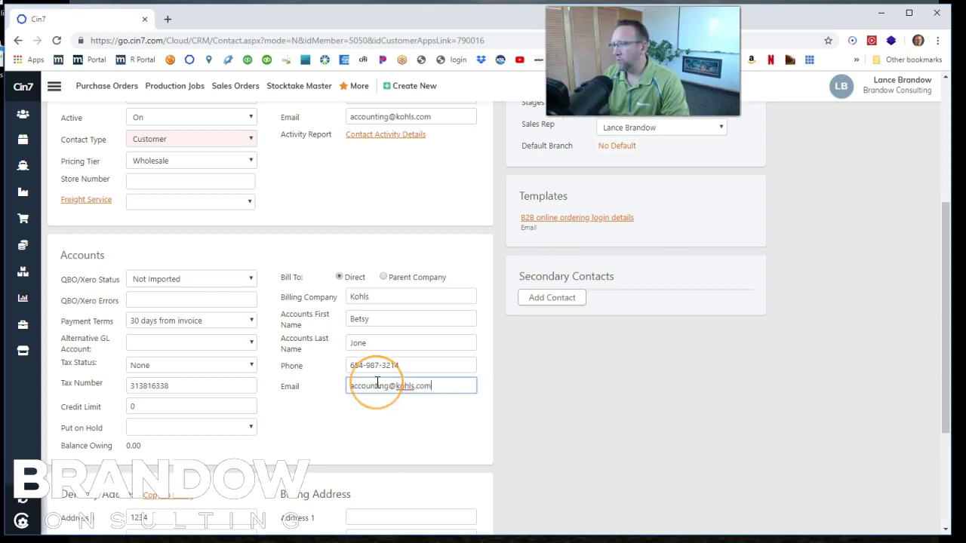
- Copy the delivery address (1234, Jacksonville, Utah, 84003) into the billing address
{"action": "scroll", "coordinate": [378, 383], "scroll_direction": "down", "scroll_amount": 3}
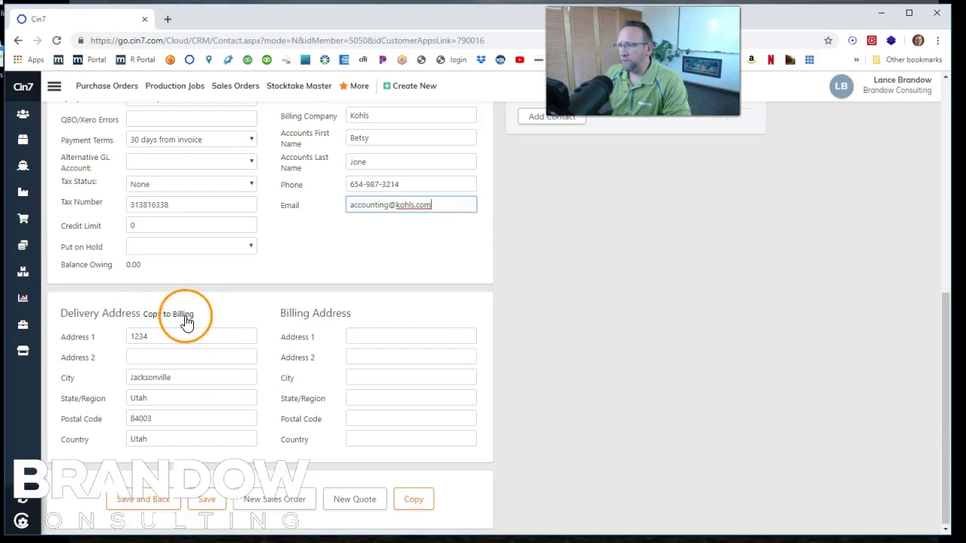
{"action": "left_click", "coordinate": [183, 316]}
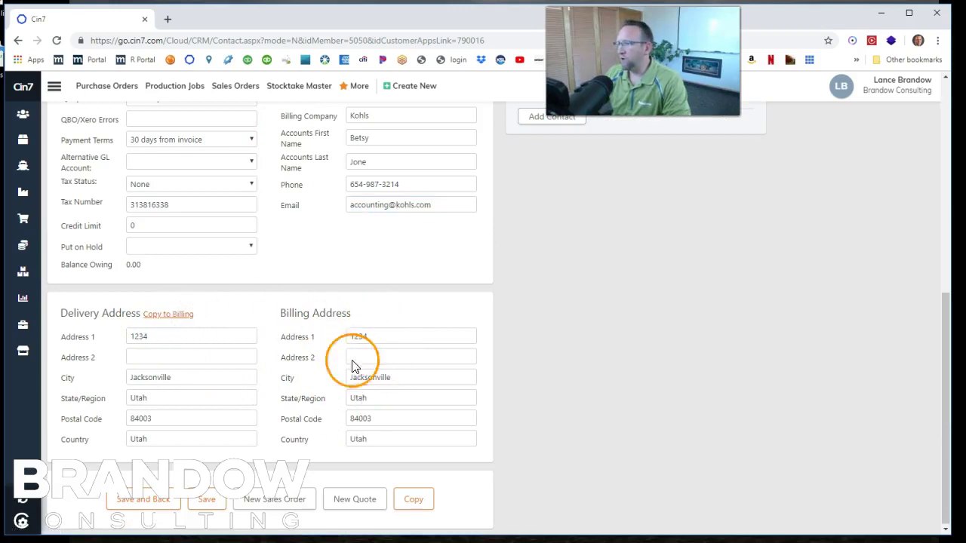
{"action": "scroll", "coordinate": [378, 414], "scroll_direction": "up", "scroll_amount": 3}
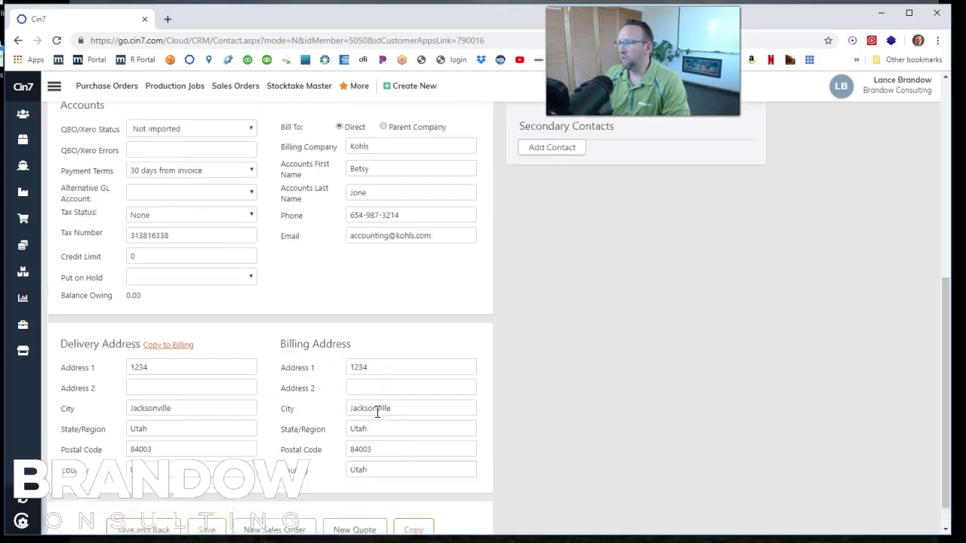
{"action": "scroll", "coordinate": [377, 417], "scroll_direction": "up", "scroll_amount": 3}
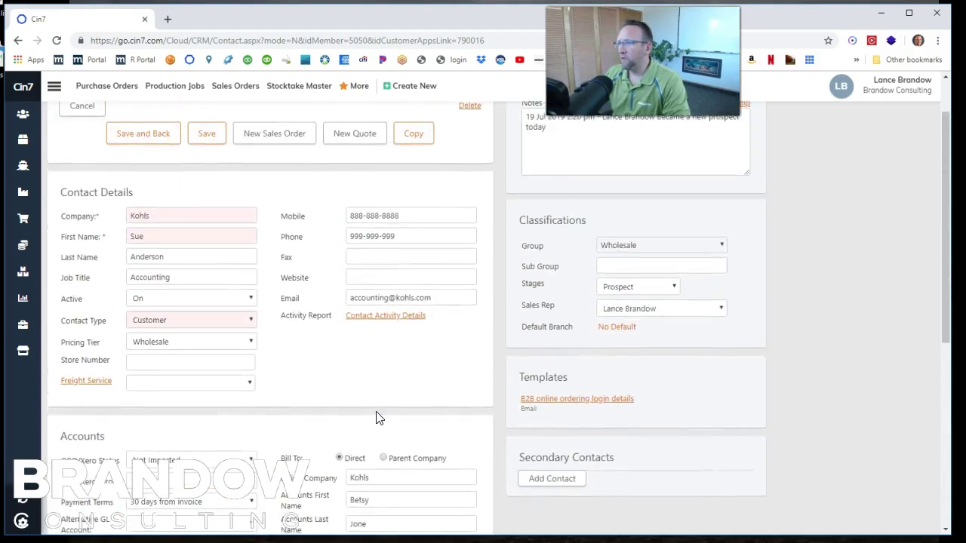
{"action": "left_click", "coordinate": [339, 400]}
{"action": "scroll", "coordinate": [333, 402], "scroll_direction": "up", "scroll_amount": 1}
{"action": "scroll", "coordinate": [302, 362], "scroll_direction": "down", "scroll_amount": 2}
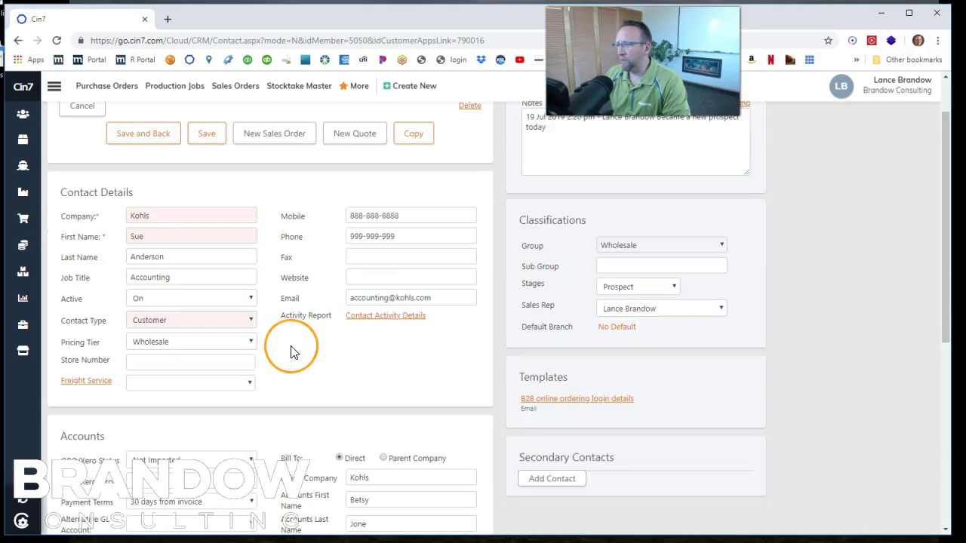
{"action": "left_click", "coordinate": [293, 350]}
{"action": "scroll", "coordinate": [293, 353], "scroll_direction": "down", "scroll_amount": 5}
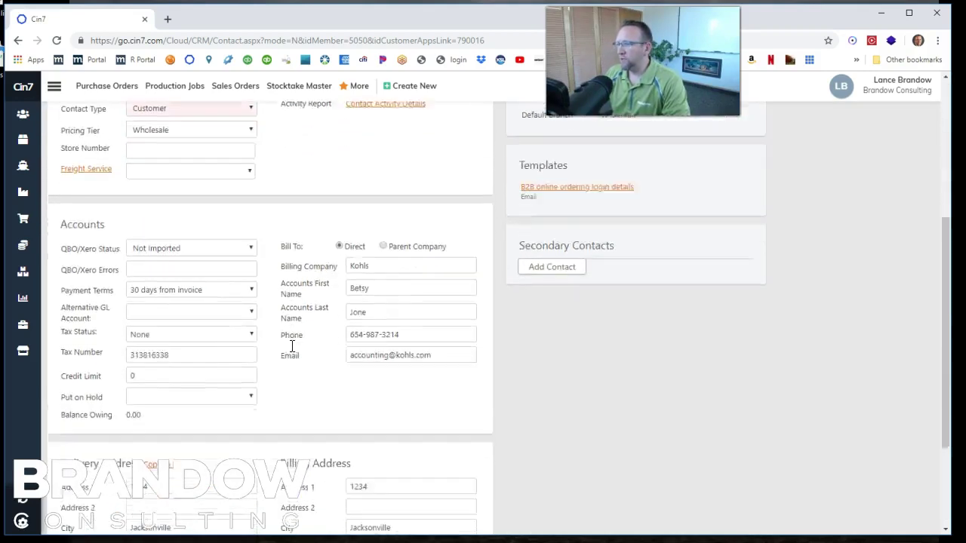
{"action": "scroll", "coordinate": [293, 352], "scroll_direction": "up", "scroll_amount": 6}
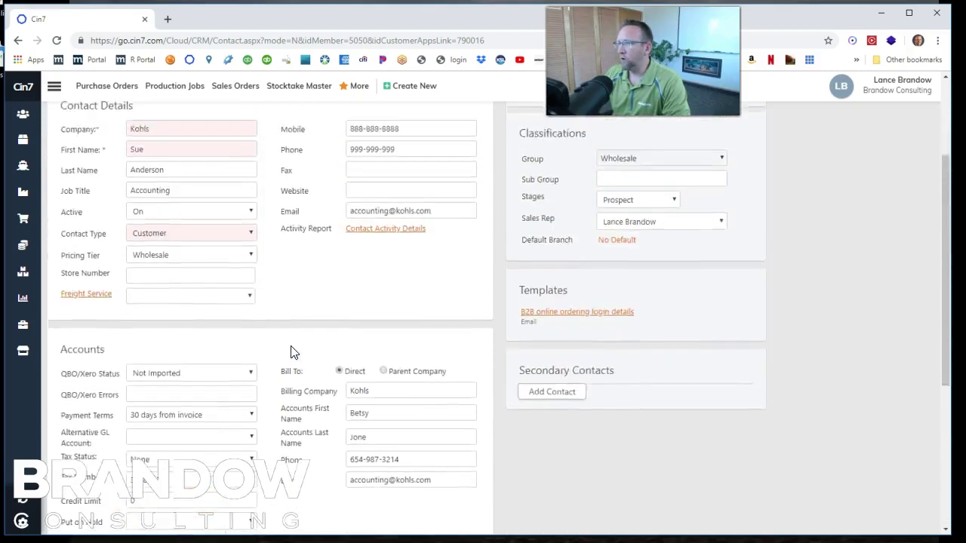
{"action": "scroll", "coordinate": [291, 352], "scroll_direction": "down", "scroll_amount": 1}
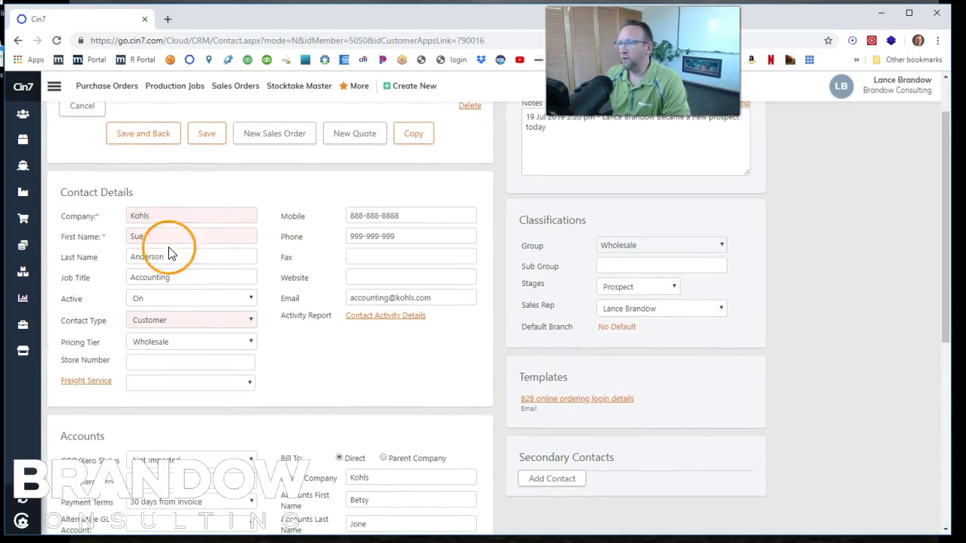
- Save the Kohls parent customer and start a new customer with company name Kohl's
{"action": "left_click", "coordinate": [145, 137]}
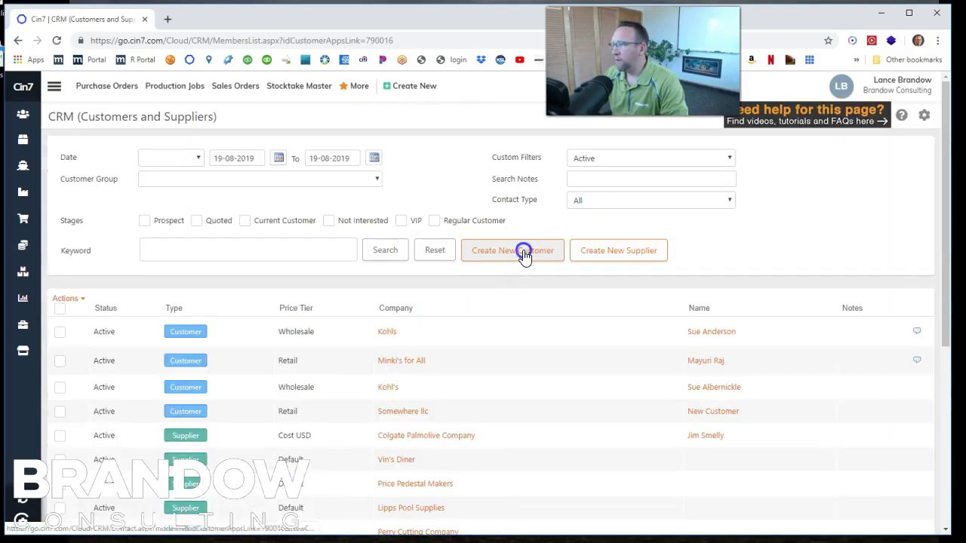
{"action": "left_click", "coordinate": [523, 253]}
{"action": "left_click", "coordinate": [459, 244]}
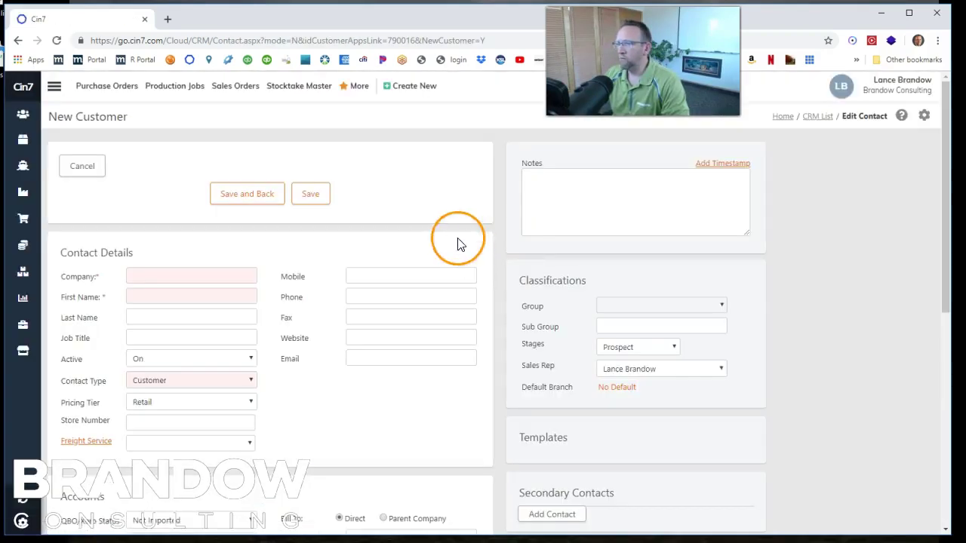
{"action": "left_click", "coordinate": [173, 275]}
{"action": "type", "text": "Kohl's"}
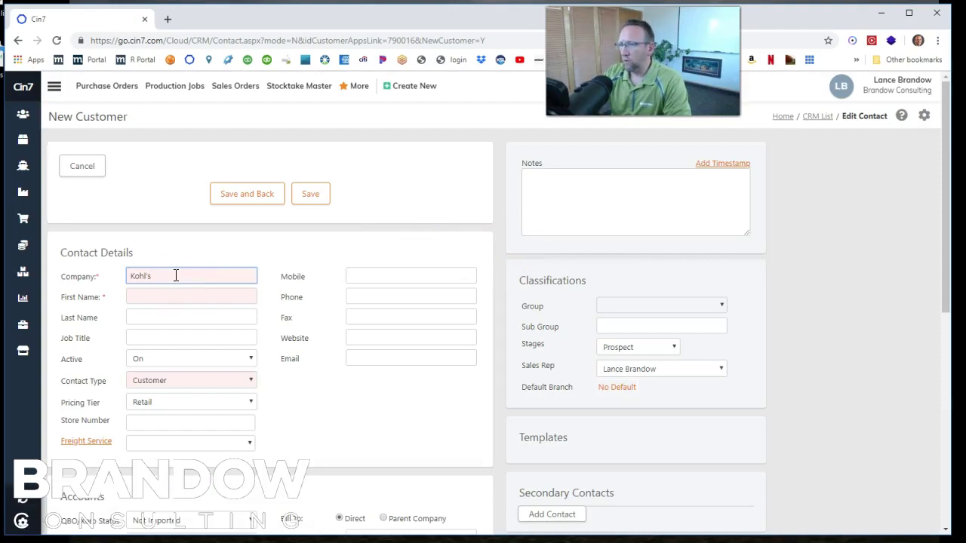
- Enter the store contact's first and last name, phone number and e-mail address
{"action": "key", "text": "Tab"}
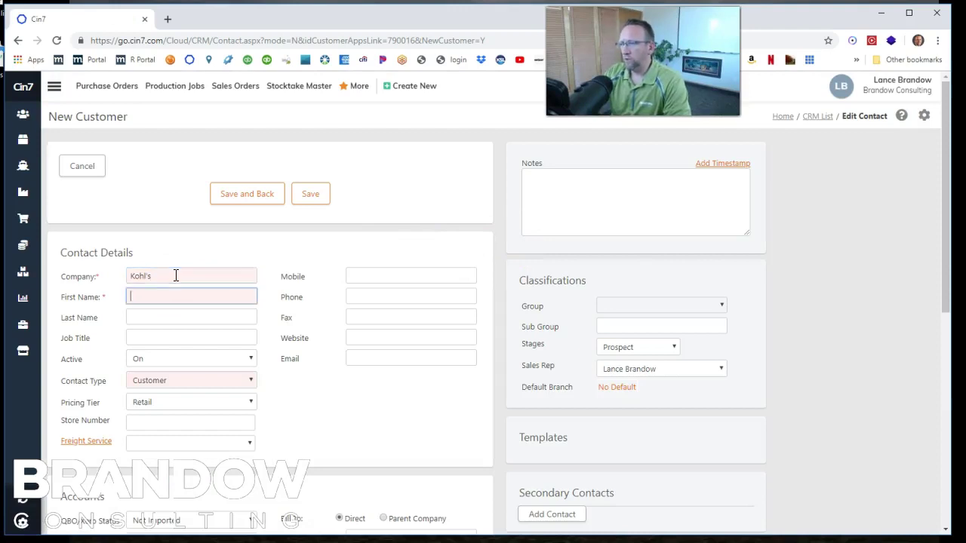
{"action": "key", "text": "Tab"}
{"action": "left_click", "coordinate": [367, 296]}
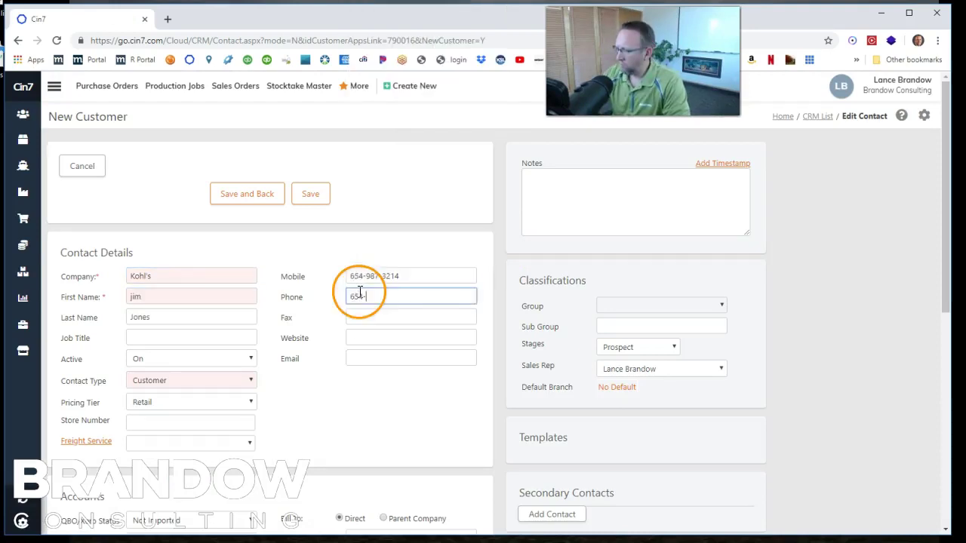
{"action": "left_click", "coordinate": [373, 358]}
{"action": "scroll", "coordinate": [326, 334], "scroll_direction": "down", "scroll_amount": 3}
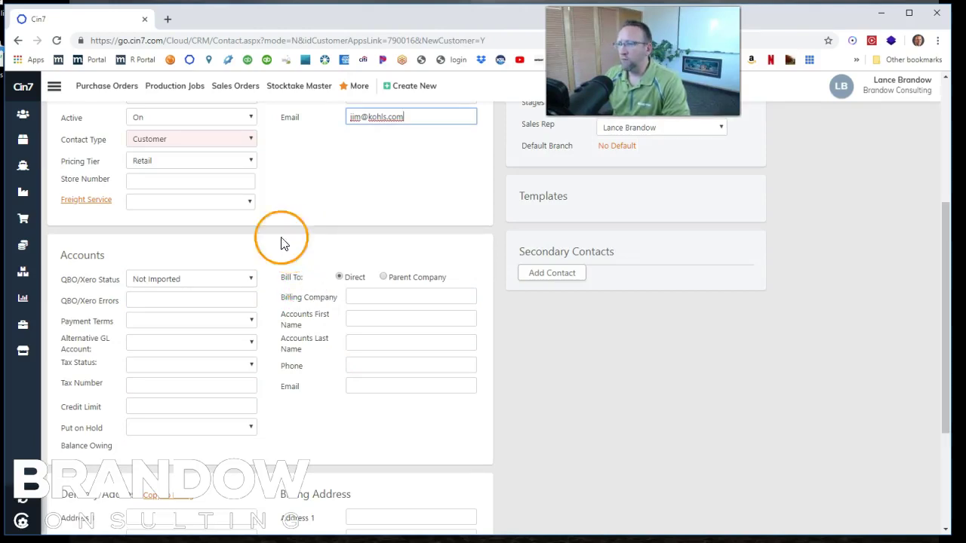
{"action": "left_click", "coordinate": [186, 180]}
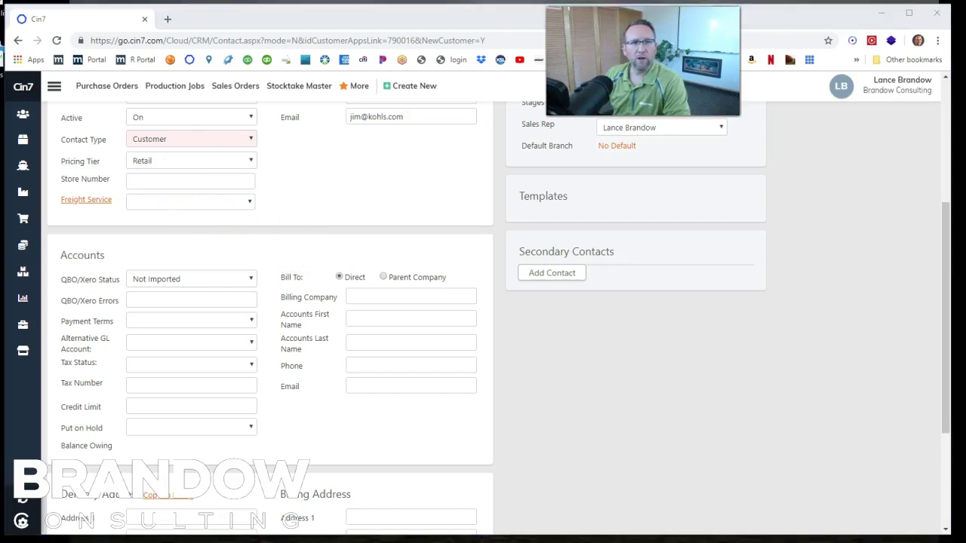
{"action": "left_click", "coordinate": [138, 181]}
- Set the customer's store number to 634
{"action": "type", "text": "634"}
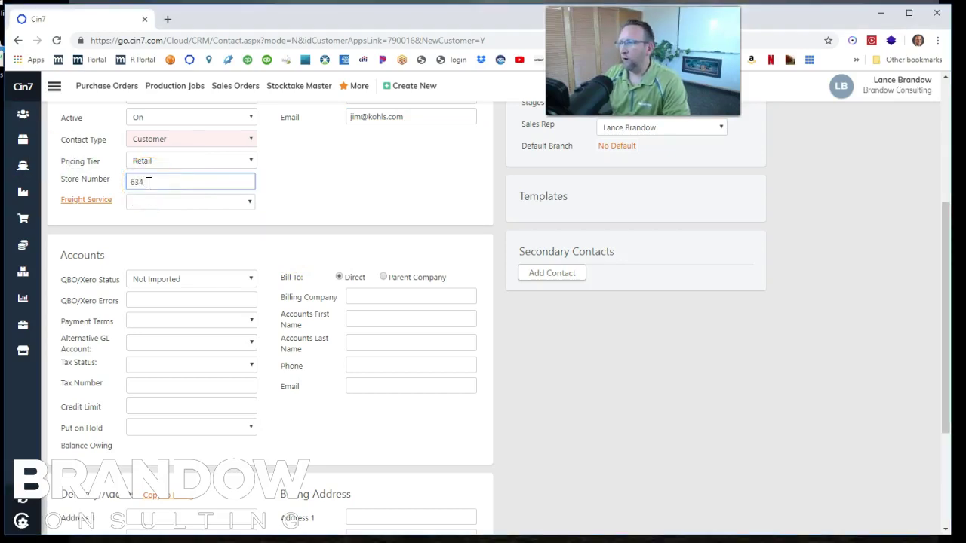
{"action": "left_click", "coordinate": [368, 194]}
{"action": "scroll", "coordinate": [368, 195], "scroll_direction": "down", "scroll_amount": 1}
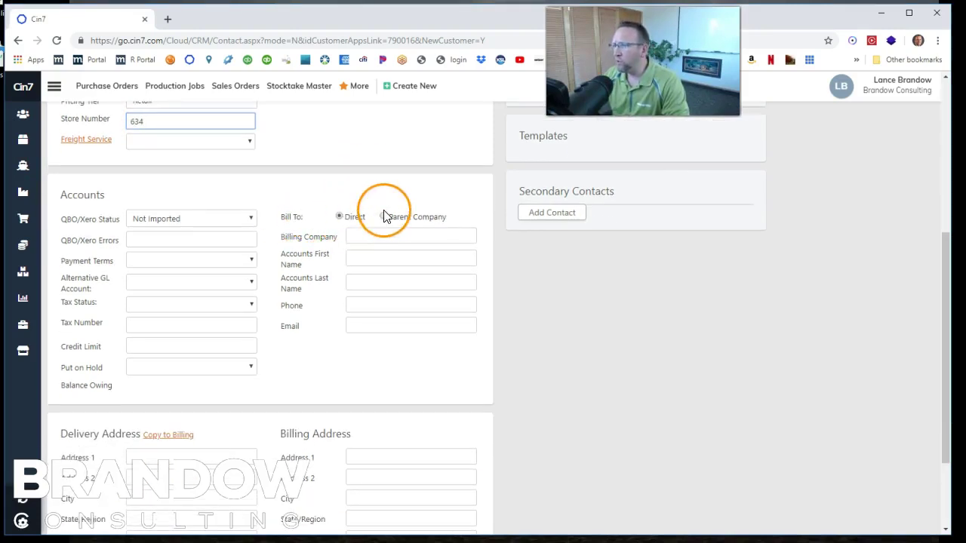
- Bill the store to parent company Kohls, picked from the company search suggestions
{"action": "left_click", "coordinate": [383, 217]}
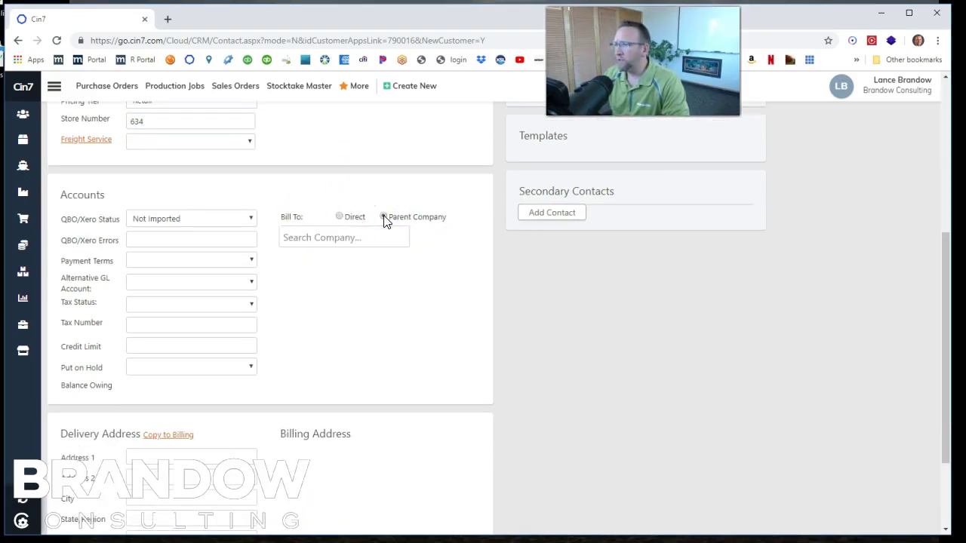
{"action": "left_click", "coordinate": [355, 239]}
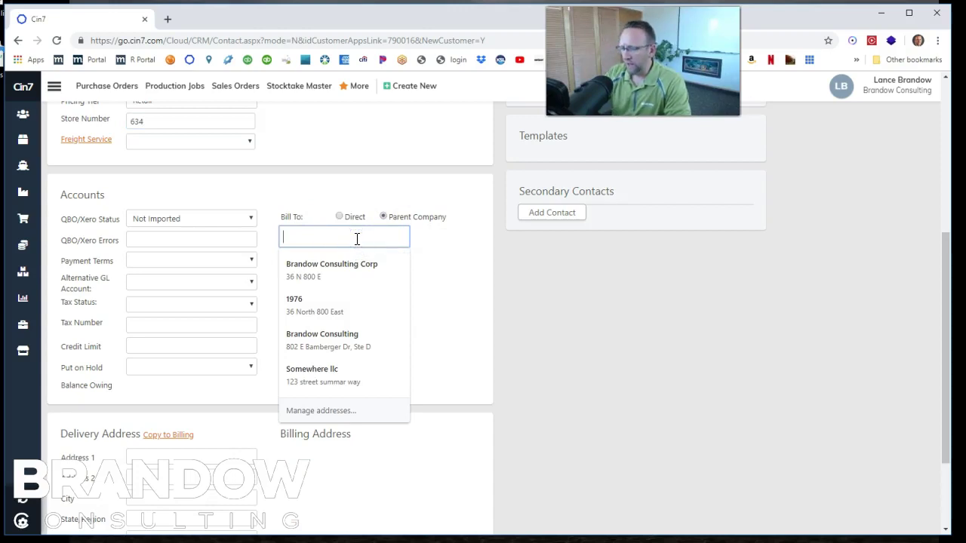
{"action": "type", "text": "ko"}
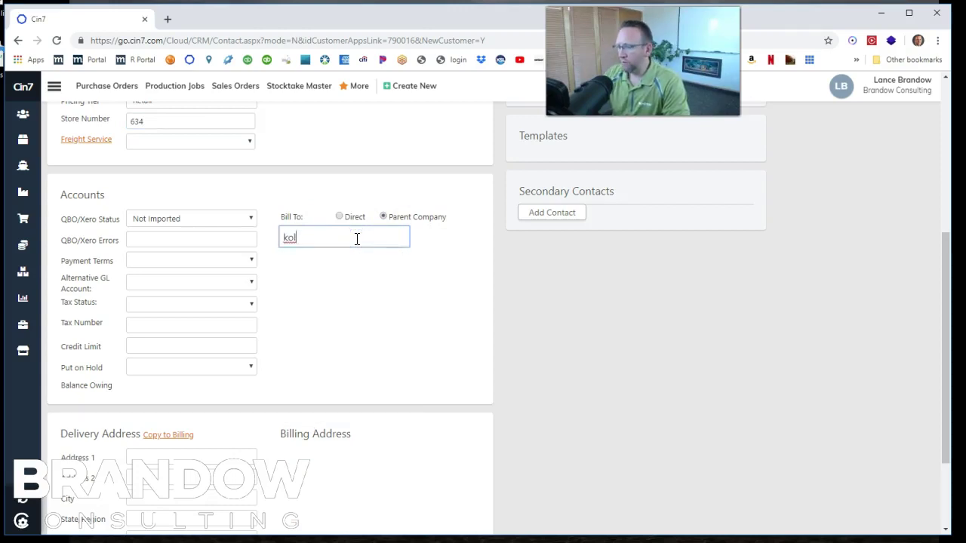
{"action": "type", "text": "ho"}
{"action": "key", "text": "BackSpace"}
{"action": "type", "text": "l"}
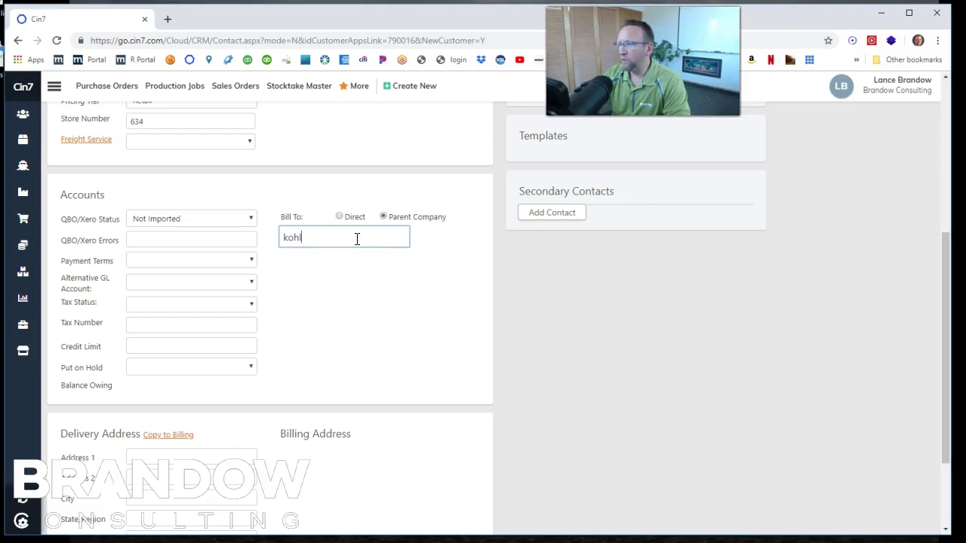
{"action": "left_click", "coordinate": [332, 254]}
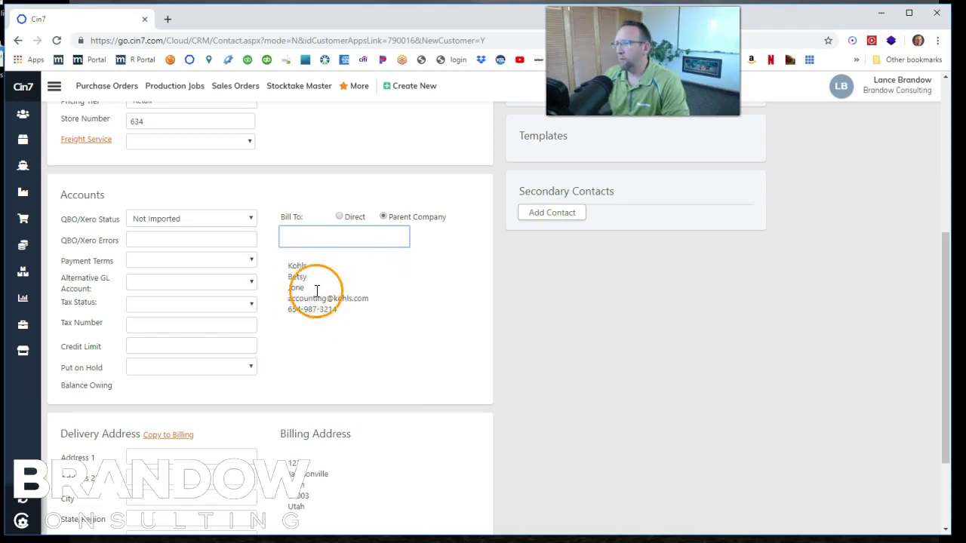
{"action": "scroll", "coordinate": [353, 326], "scroll_direction": "down", "scroll_amount": 1}
{"action": "scroll", "coordinate": [351, 326], "scroll_direction": "down", "scroll_amount": 1}
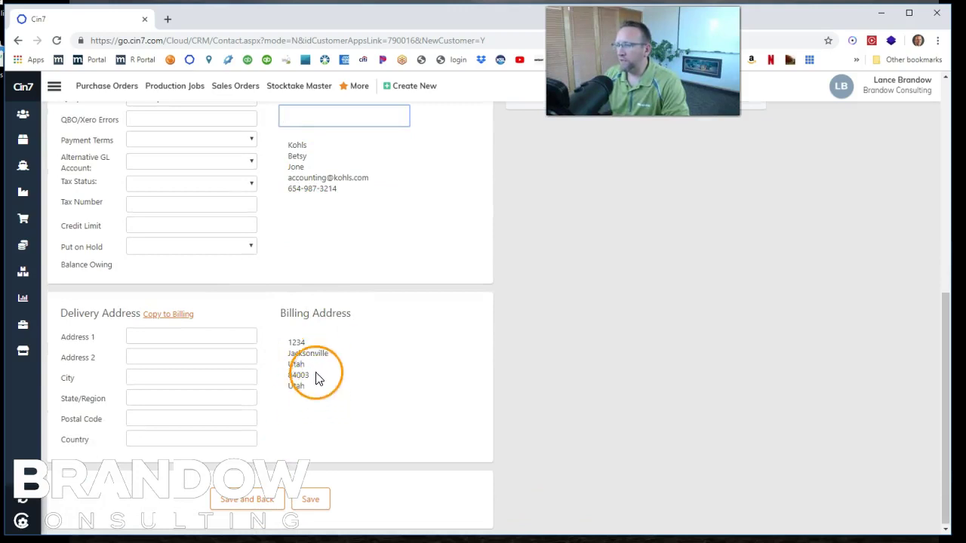
- Fill the delivery address with street, city American Fork, state Utah and postal code 84003
{"action": "left_click", "coordinate": [156, 336]}
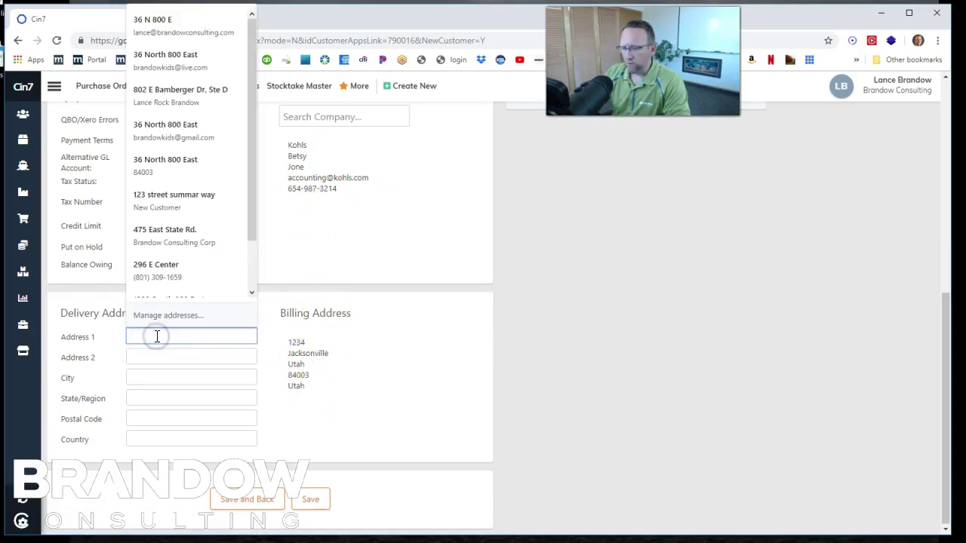
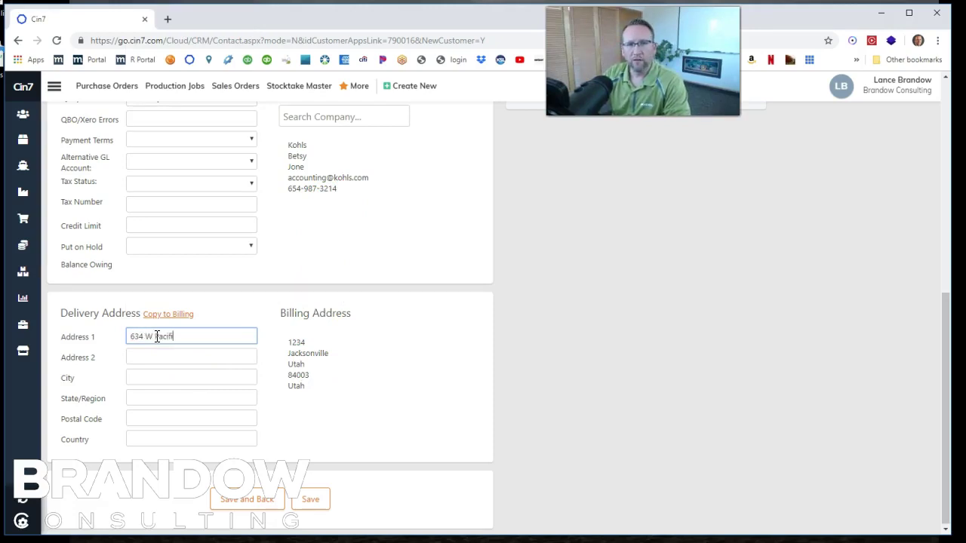
{"action": "key", "text": "Tab"}
{"action": "key", "text": "Tab"}
{"action": "type", "text": "American "}
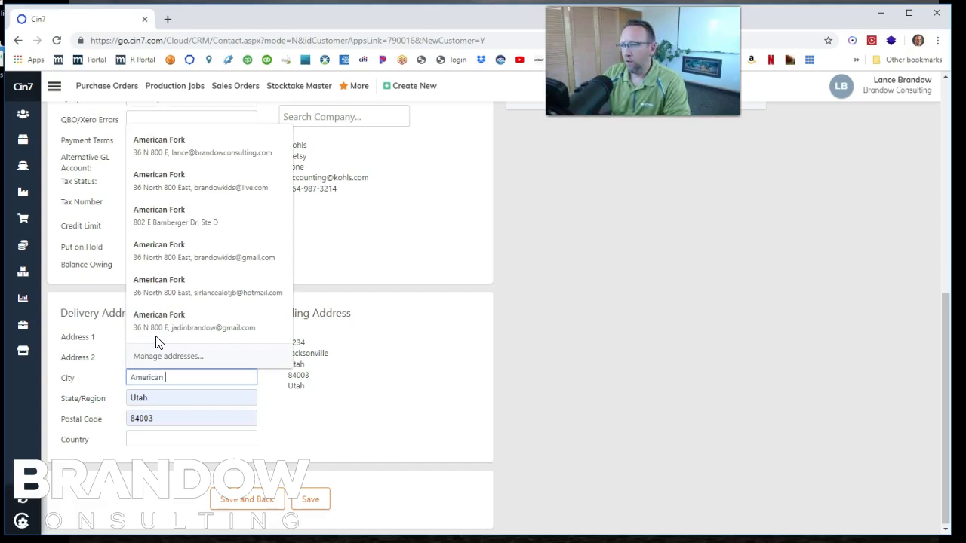
{"action": "type", "text": "Fork, UT 84003"}
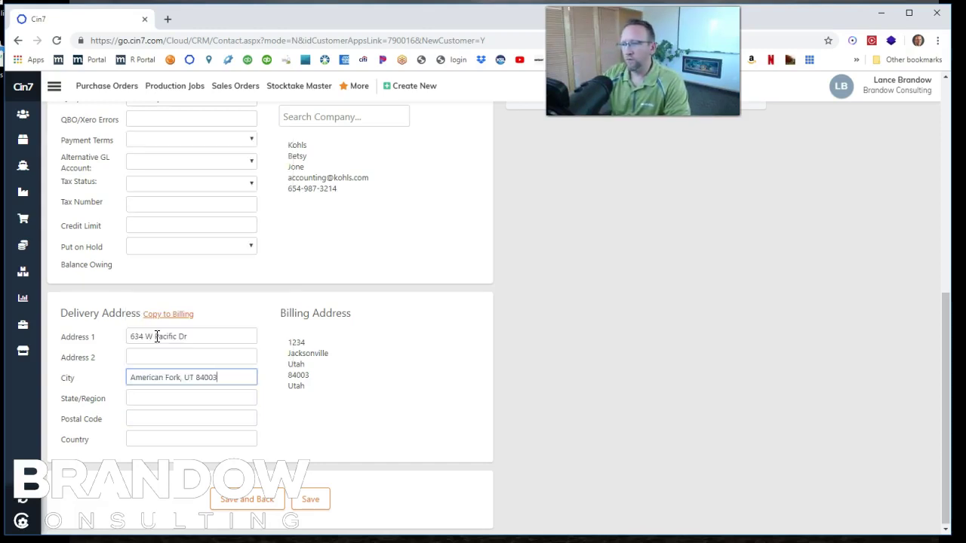
{"action": "key", "text": "Tab"}
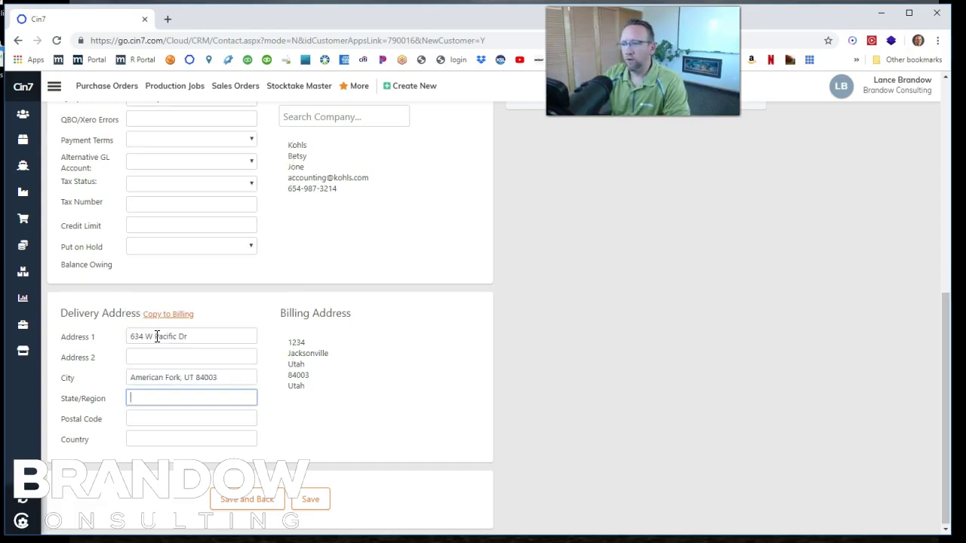
{"action": "type", "text": "UT"}
{"action": "left_click", "coordinate": [156, 336]}
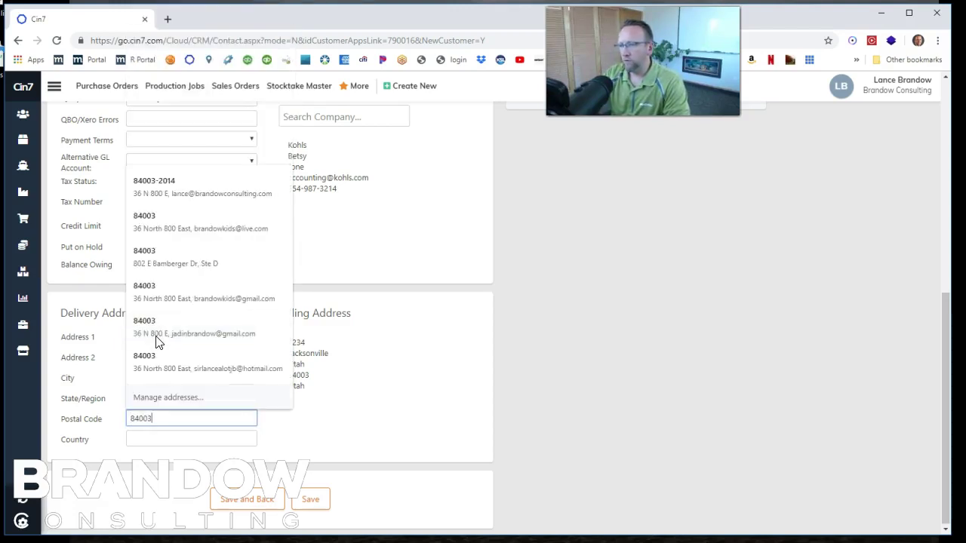
{"action": "left_click", "coordinate": [155, 340]}
{"action": "left_click", "coordinate": [227, 378]}
{"action": "key", "text": "BackSpace"}
{"action": "key", "text": "BackSpace"}
{"action": "key", "text": "BackSpace"}
{"action": "key", "text": "BackSpace"}
{"action": "key", "text": "BackSpace"}
{"action": "key", "text": "BackSpace"}
{"action": "key", "text": "BackSpace"}
{"action": "key", "text": "BackSpace"}
{"action": "key", "text": "BackSpace"}
{"action": "key", "text": "BackSpace"}
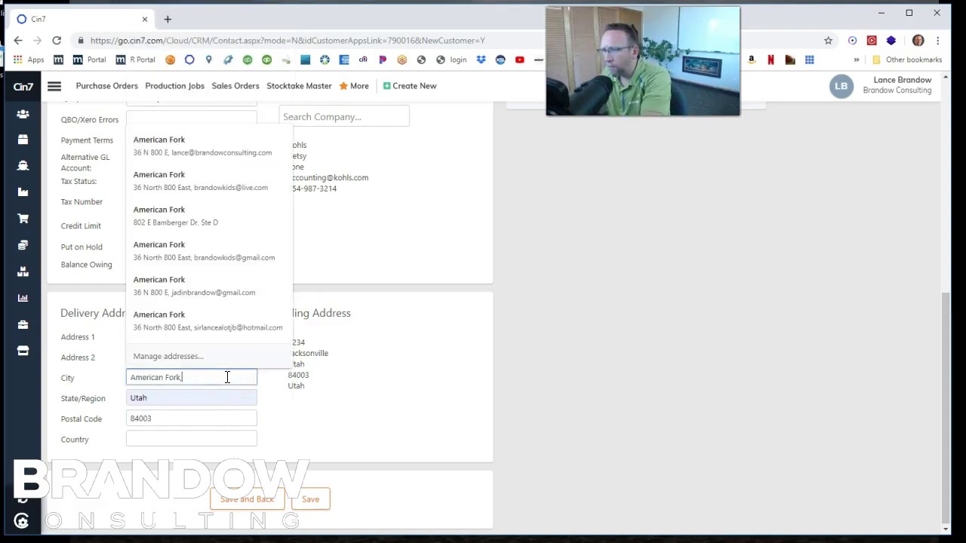
{"action": "scroll", "coordinate": [339, 423], "scroll_direction": "up", "scroll_amount": 10}
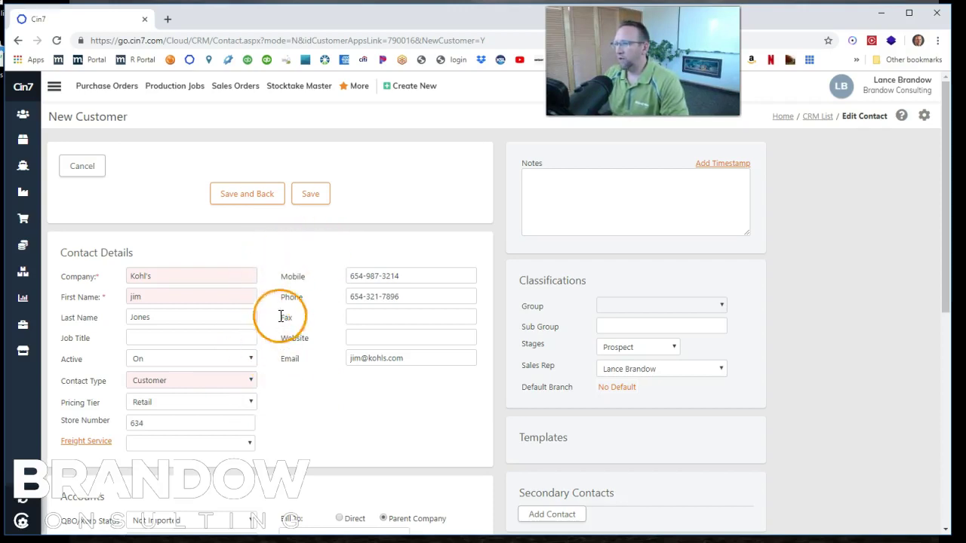
- Add a new active secondary contact entry to the Kohl's store customer
{"action": "scroll", "coordinate": [335, 384], "scroll_direction": "down", "scroll_amount": 3}
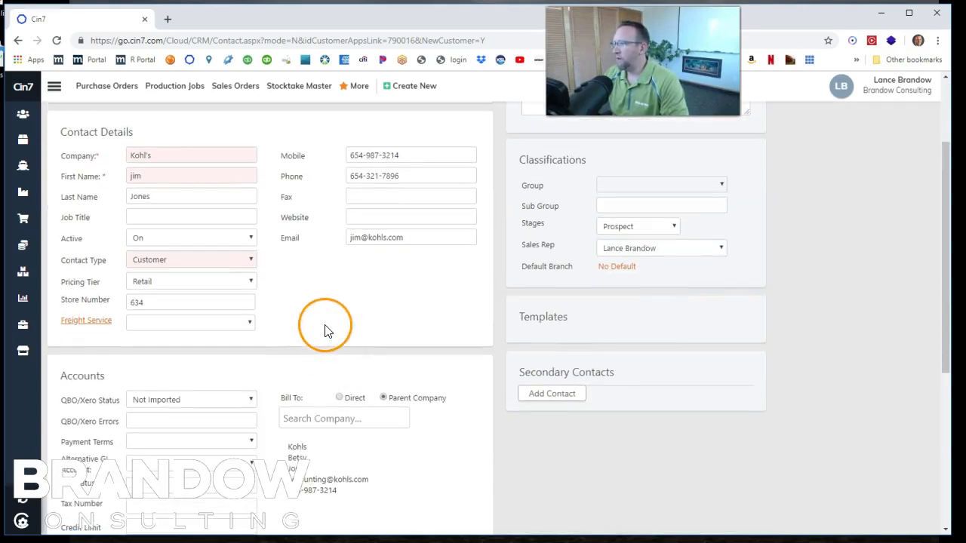
{"action": "left_click", "coordinate": [562, 394]}
{"action": "scroll", "coordinate": [570, 444], "scroll_direction": "down", "scroll_amount": 3}
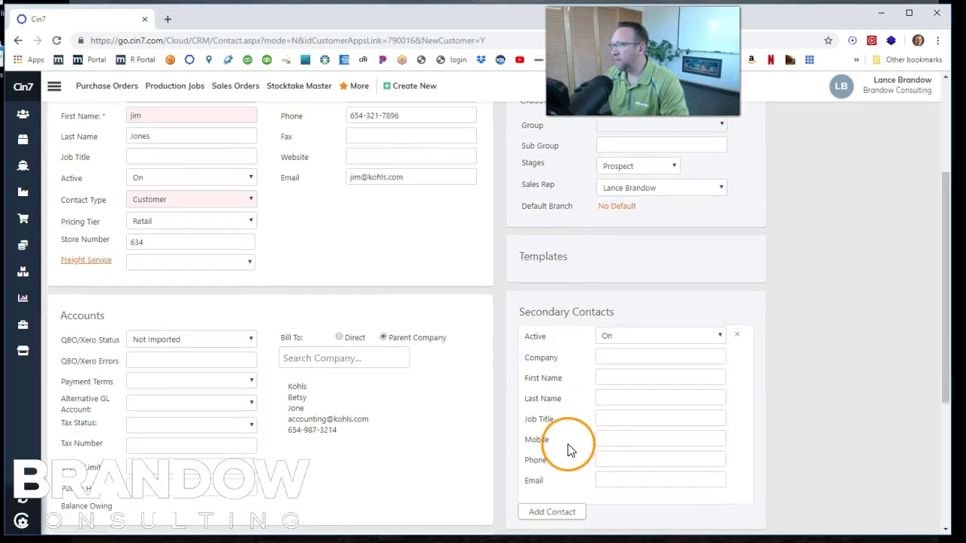
{"action": "scroll", "coordinate": [567, 449], "scroll_direction": "up", "scroll_amount": 2}
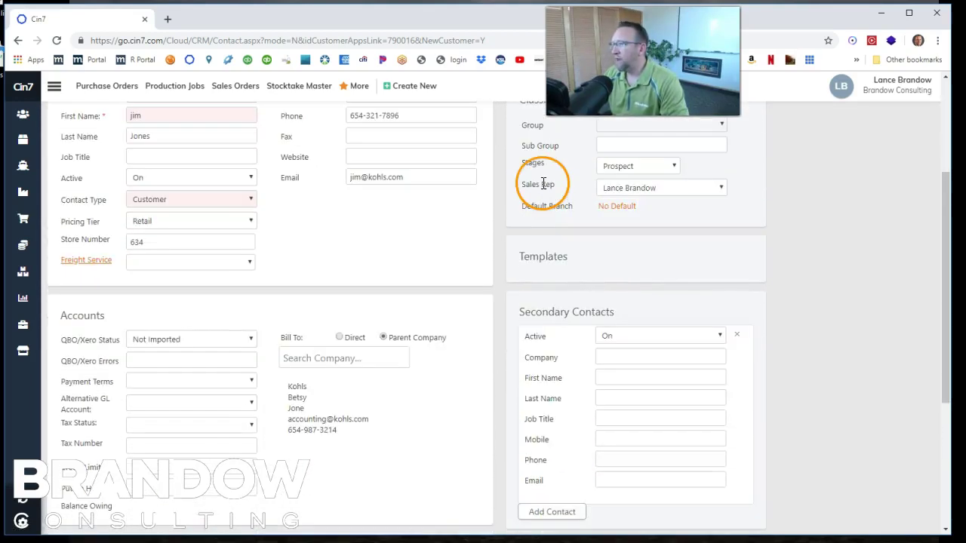
{"action": "scroll", "coordinate": [578, 171], "scroll_direction": "up", "scroll_amount": 1}
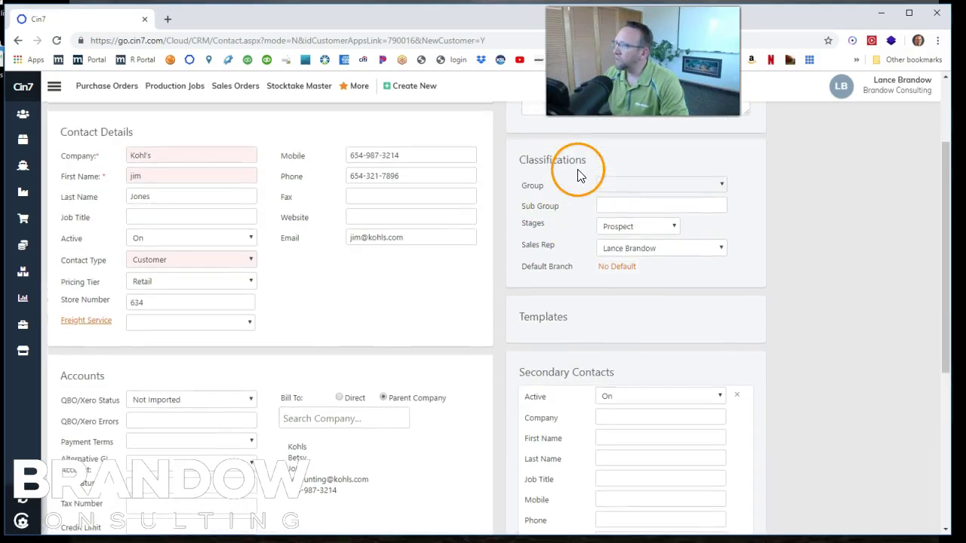
{"action": "scroll", "coordinate": [630, 202], "scroll_direction": "down", "scroll_amount": 1}
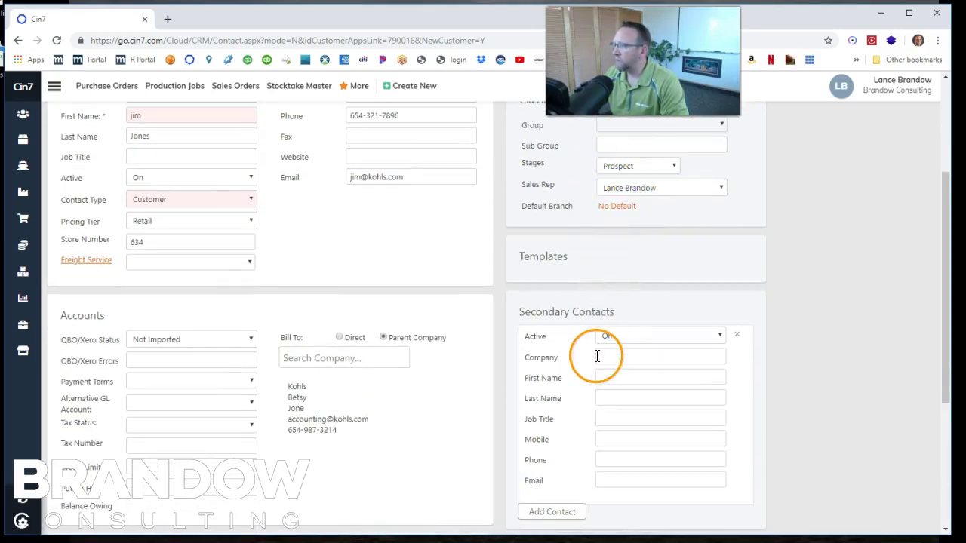
{"action": "scroll", "coordinate": [573, 355], "scroll_direction": "down", "scroll_amount": 2}
{"action": "scroll", "coordinate": [561, 355], "scroll_direction": "down", "scroll_amount": 2}
{"action": "scroll", "coordinate": [269, 458], "scroll_direction": "up", "scroll_amount": 1}
{"action": "scroll", "coordinate": [277, 425], "scroll_direction": "down", "scroll_amount": 1}
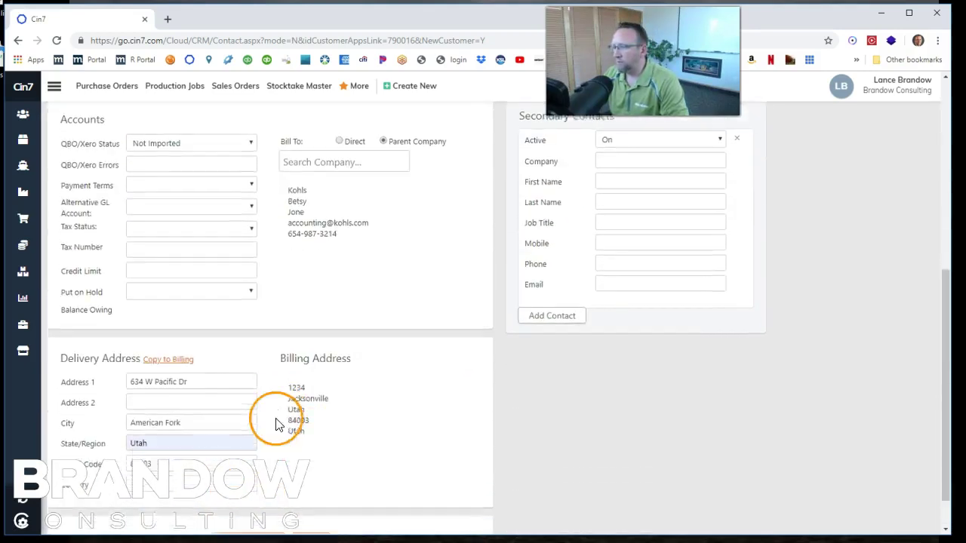